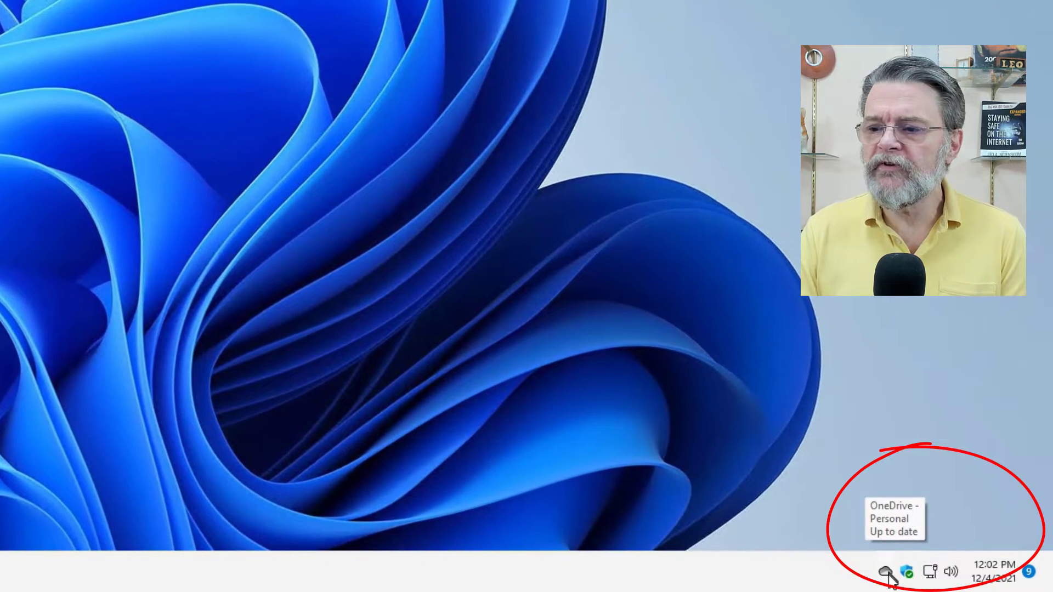
Step: Open OneDrive's Settings tab to confirm Files On-Demand's save-space option is checked
{"action": "left_click", "coordinate": [887, 571]}
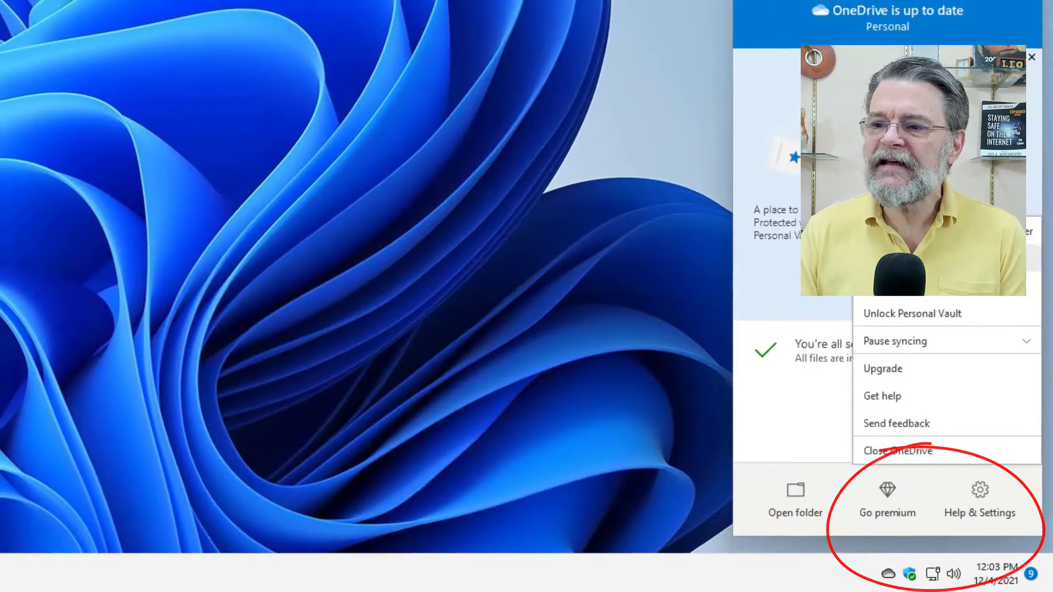
{"action": "left_click", "coordinate": [888, 227]}
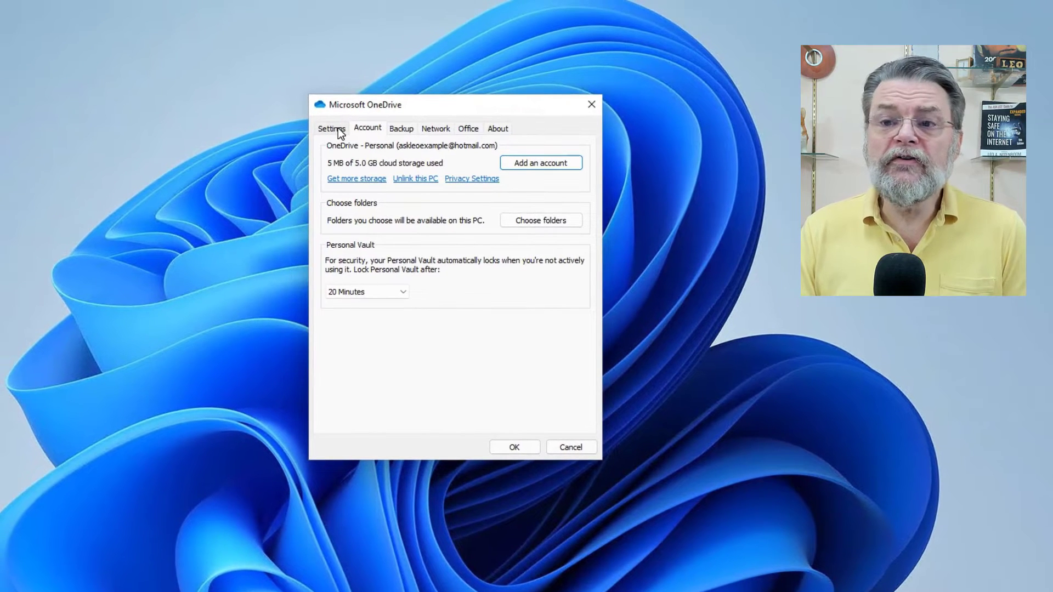
{"action": "left_click", "coordinate": [338, 127]}
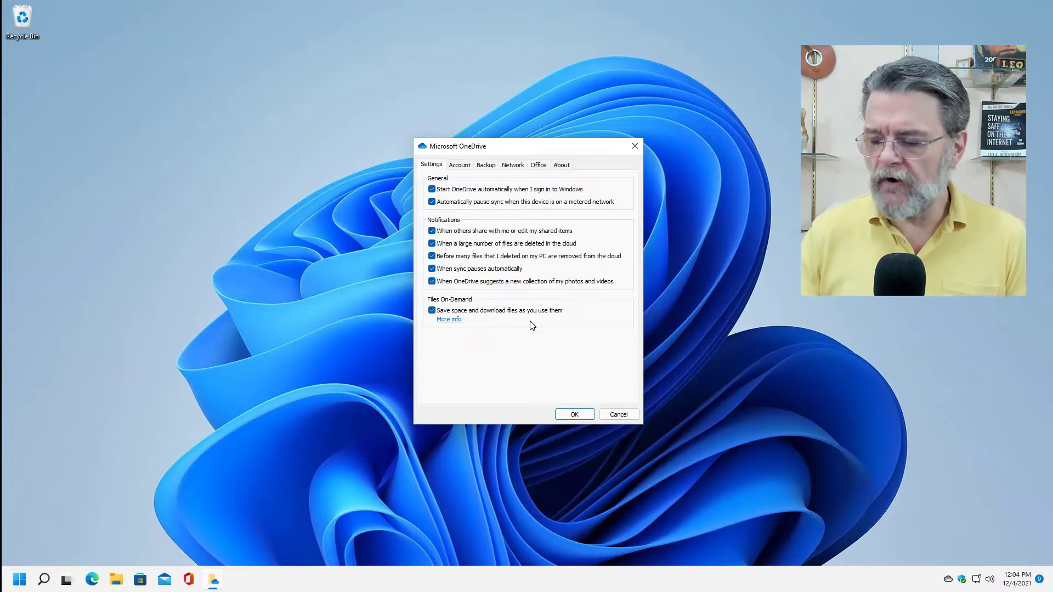
Step: Close OneDrive settings, open the OneDrive - Personal folder in File Explorer, and select Ask Leo! Examples
{"action": "left_click", "coordinate": [635, 146]}
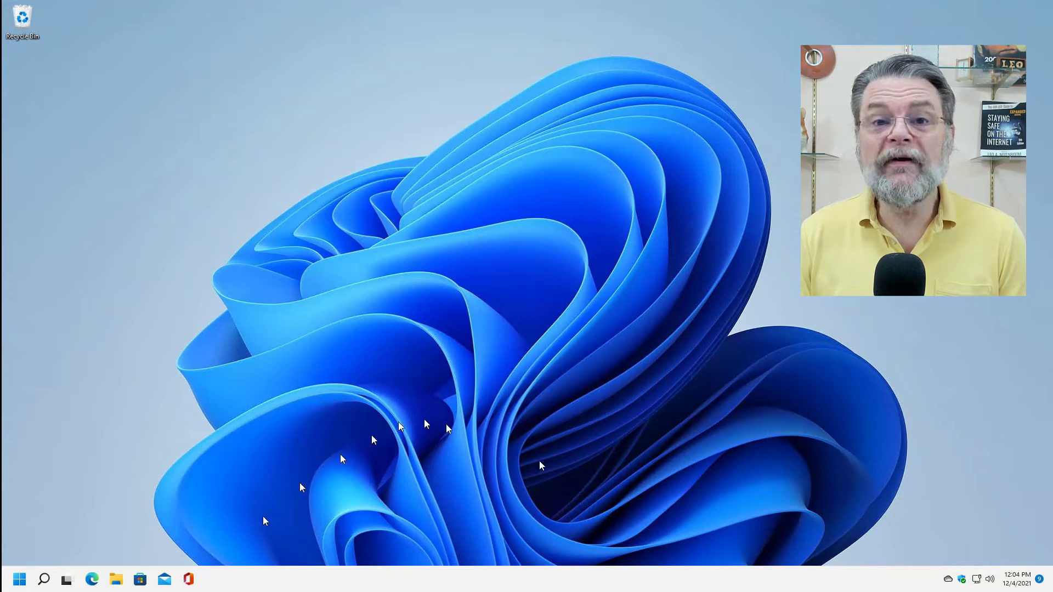
{"action": "right_click", "coordinate": [945, 583]}
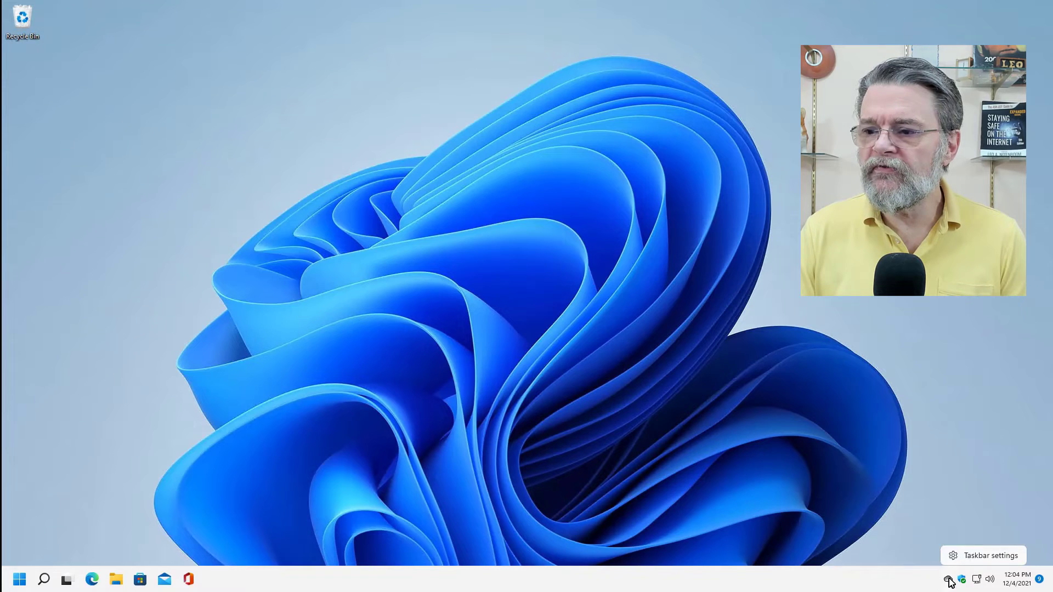
{"action": "right_click", "coordinate": [947, 580]}
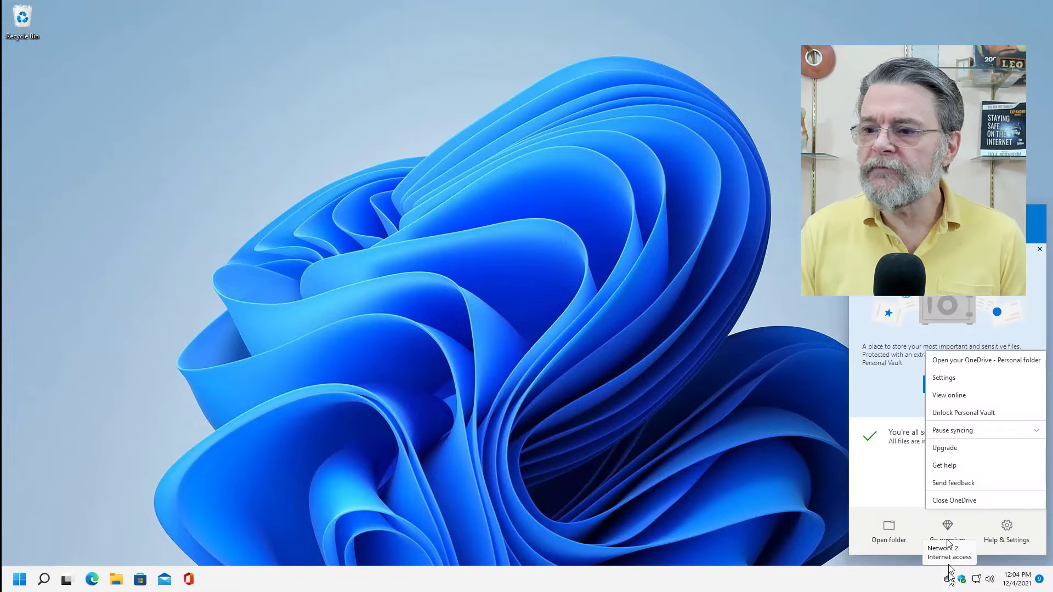
{"action": "left_click", "coordinate": [888, 529]}
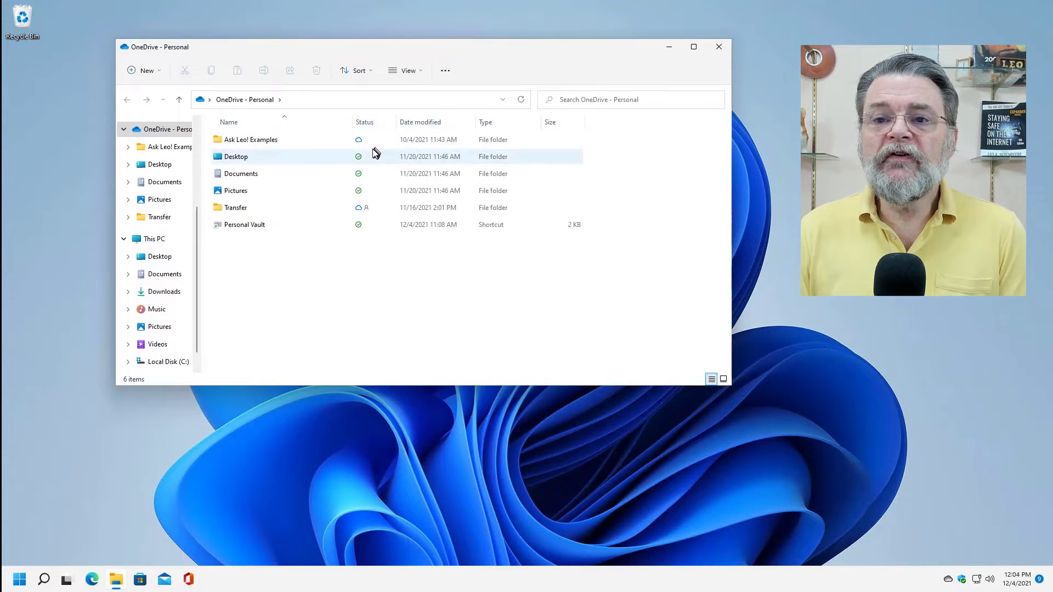
{"action": "mouse_move", "coordinate": [369, 144]}
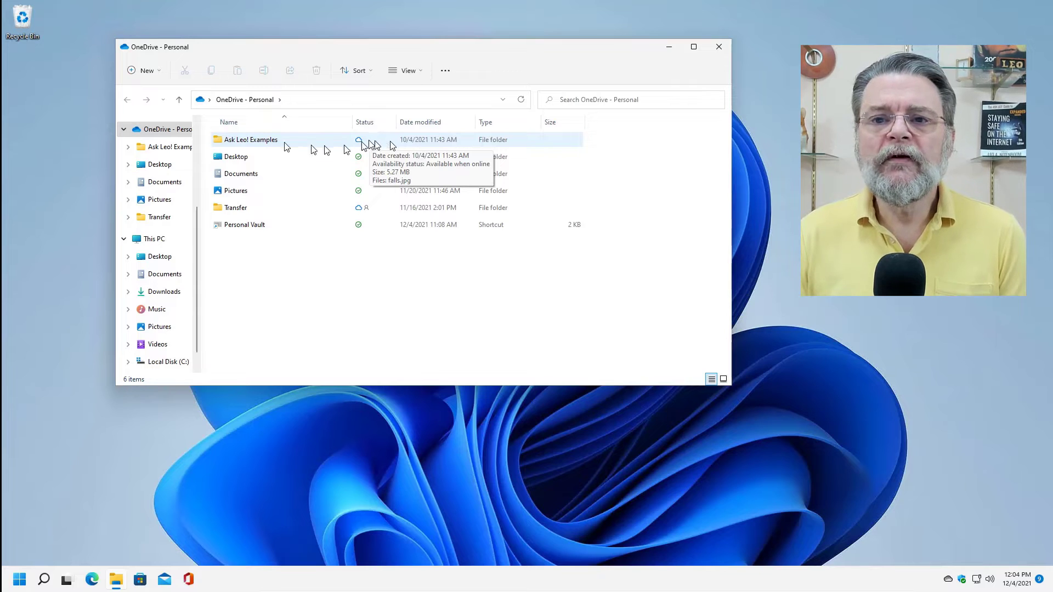
{"action": "left_click", "coordinate": [256, 143]}
Step: Open Ask Leo! Examples to reveal the online-only falls.jpg
{"action": "double_click", "coordinate": [256, 143]}
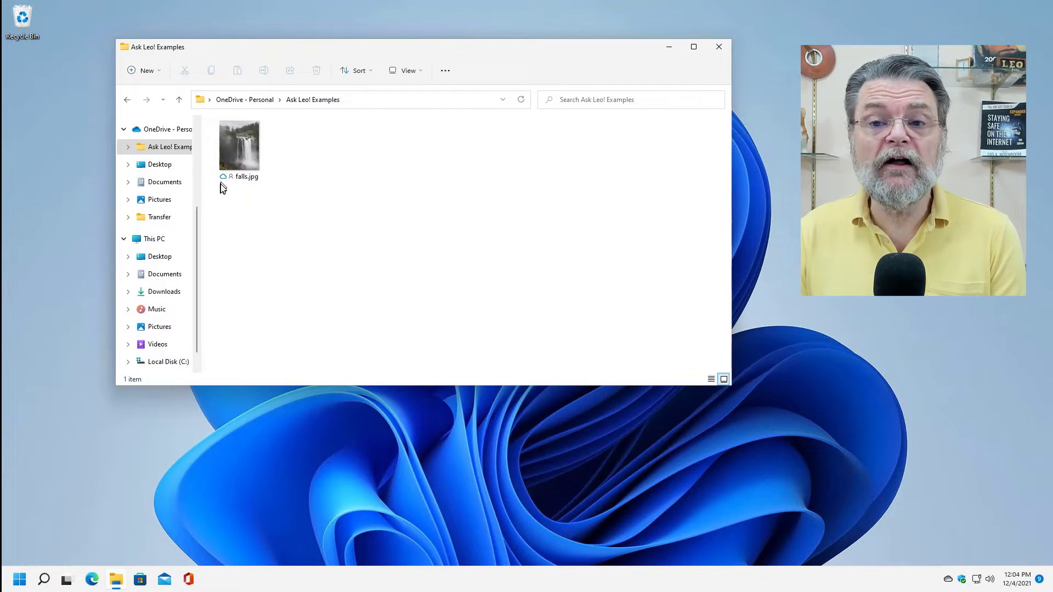
{"action": "mouse_move", "coordinate": [226, 187]}
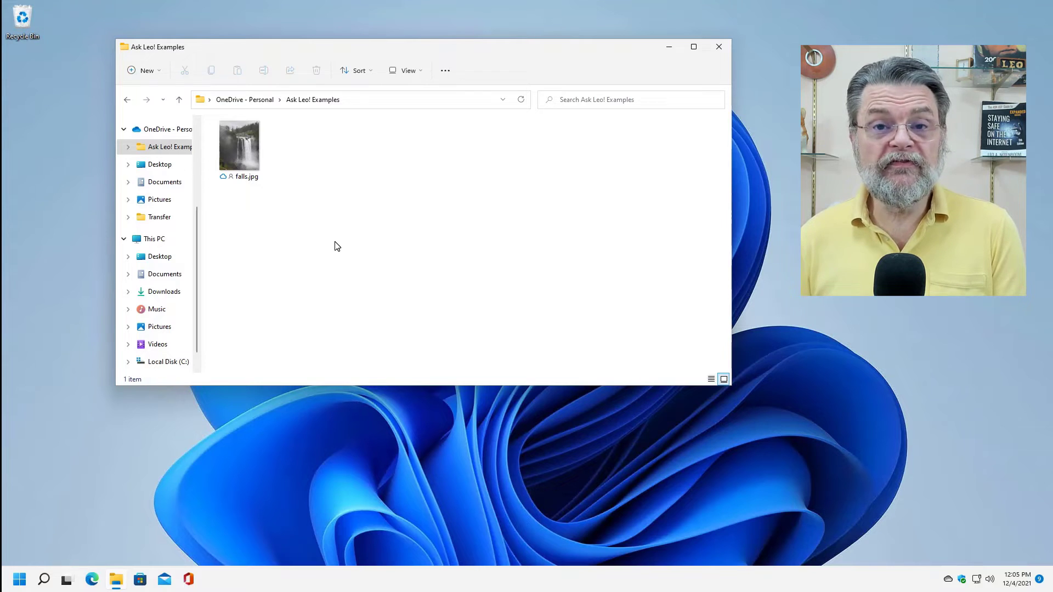
Step: Switch the folder layout to Details, showing falls.jpg as a 5,401 KB JPG File
{"action": "key", "text": "alt"}
{"action": "left_click", "coordinate": [415, 74]}
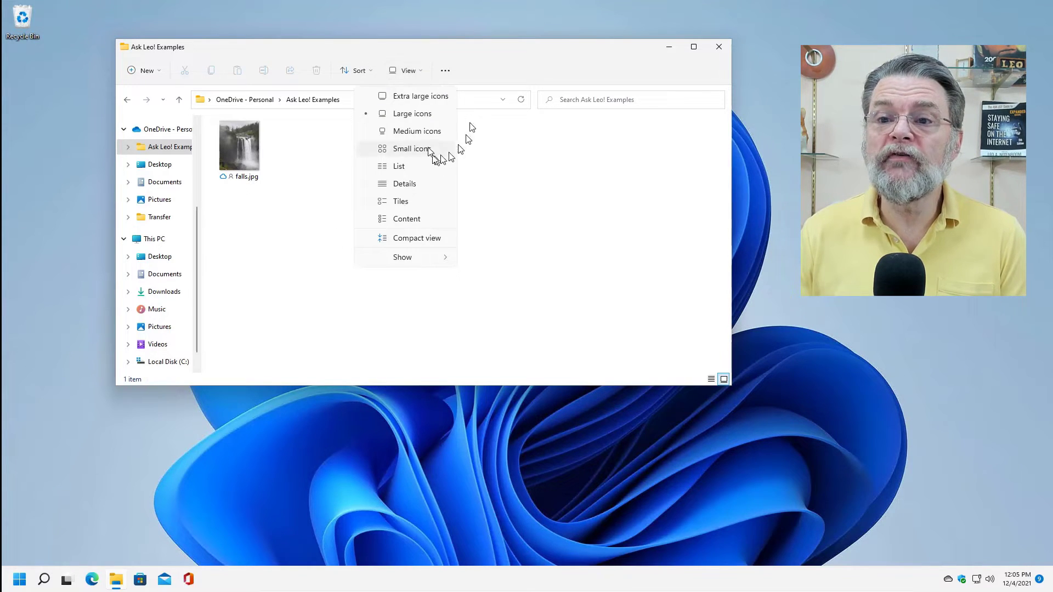
{"action": "left_click", "coordinate": [430, 186]}
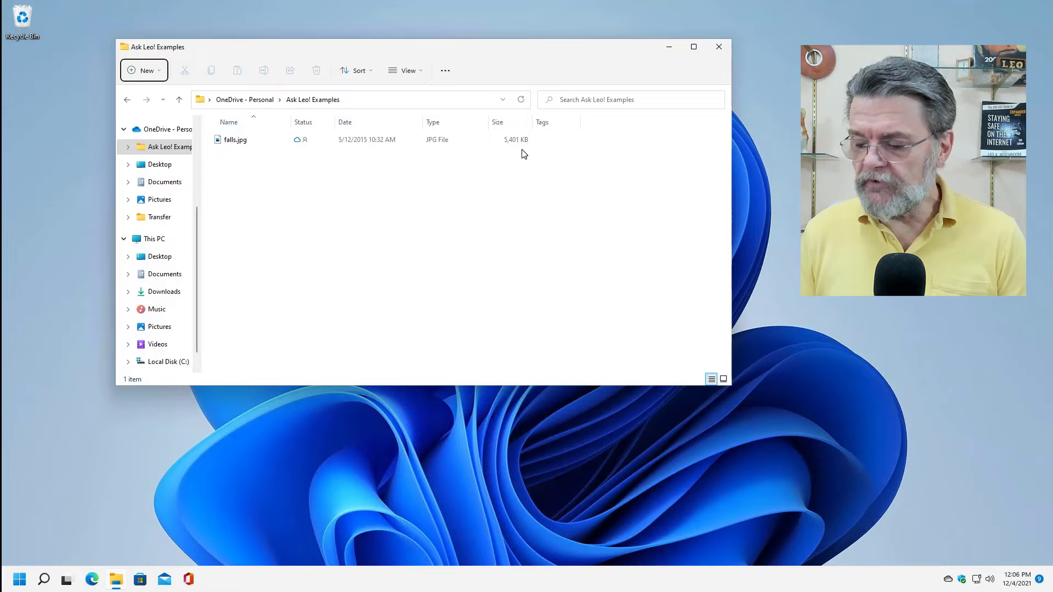
Step: Mark falls.jpg as Always keep on this device
{"action": "double_click", "coordinate": [237, 140]}
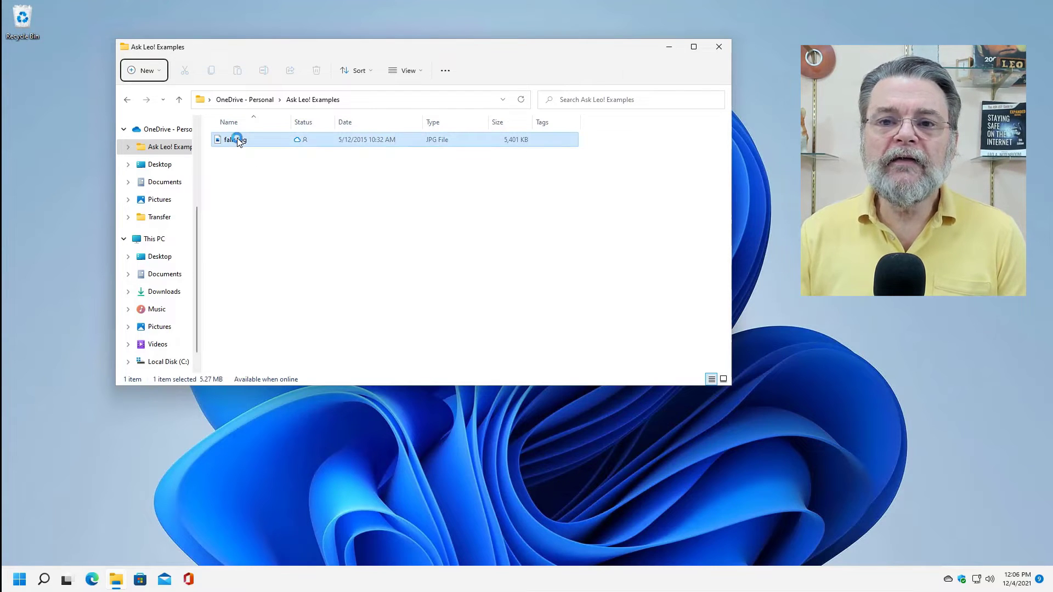
{"action": "right_click", "coordinate": [237, 140]}
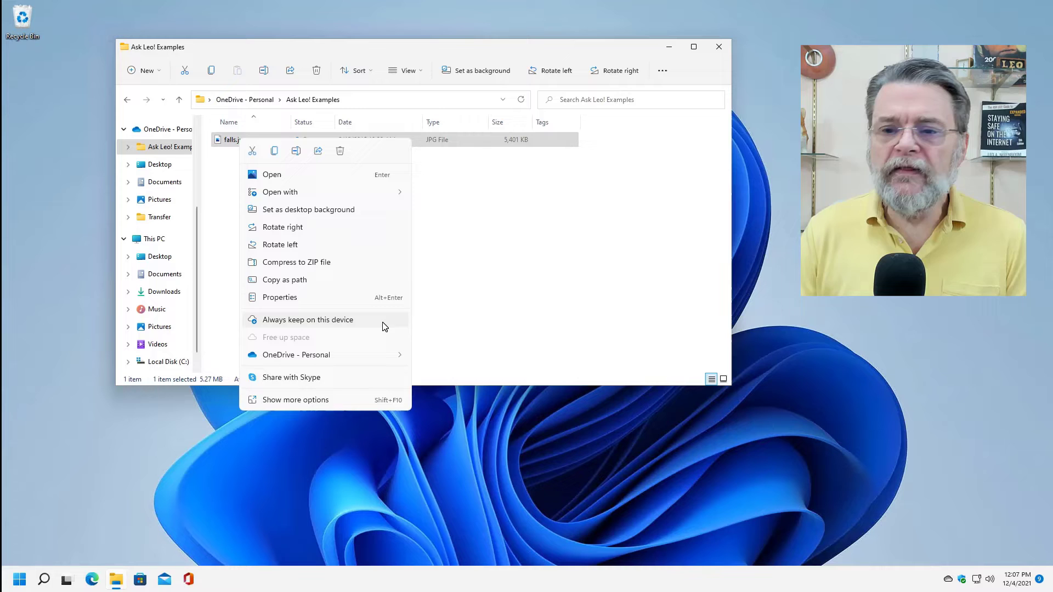
{"action": "left_click", "coordinate": [363, 324]}
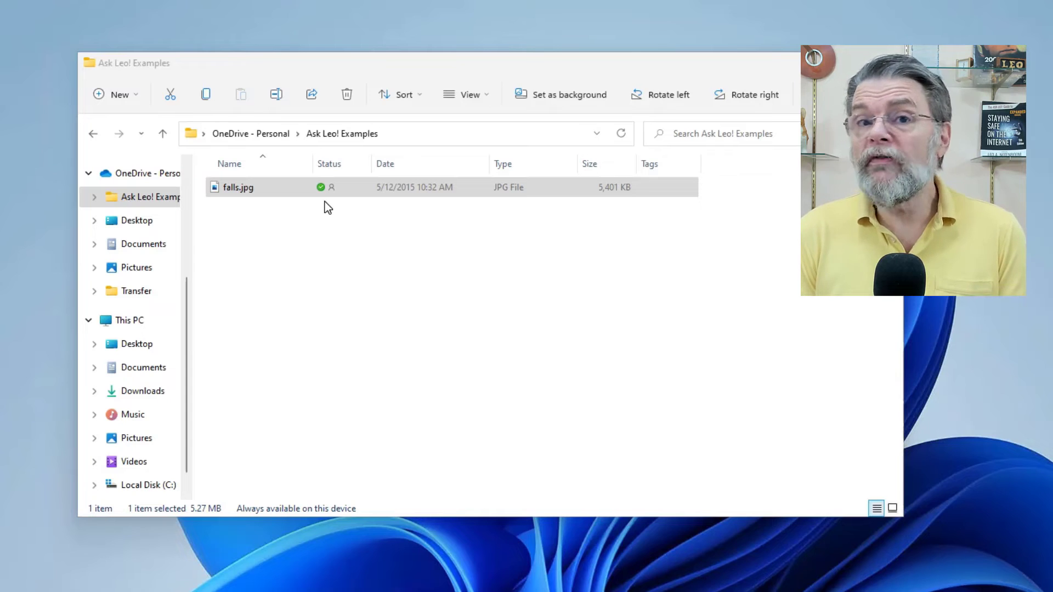
Step: Turn off always-keep on falls.jpg, free up its space, then set Always keep on this device again
{"action": "right_click", "coordinate": [291, 185]}
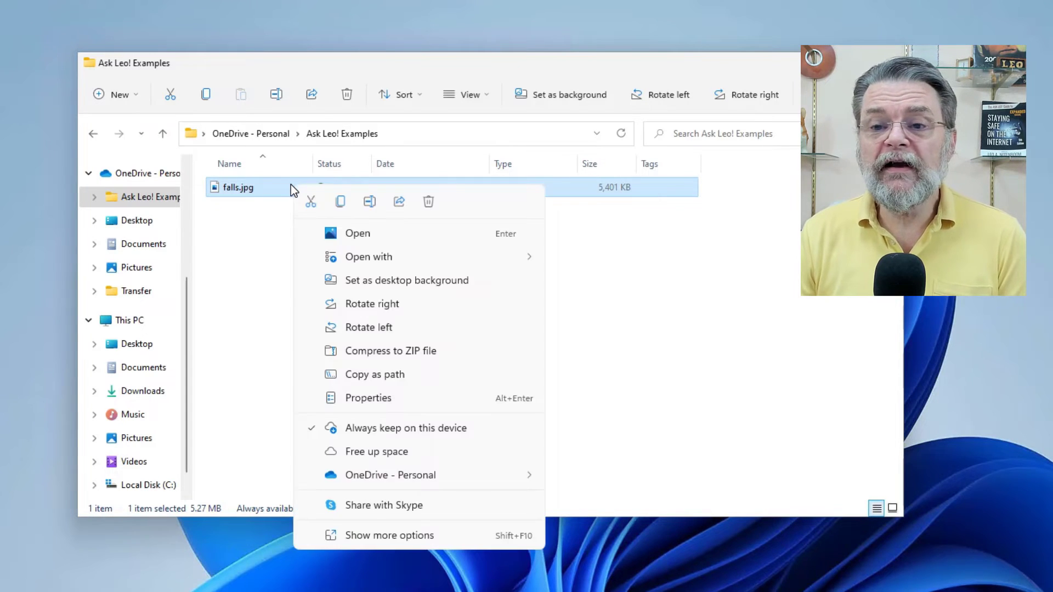
{"action": "left_click", "coordinate": [396, 435]}
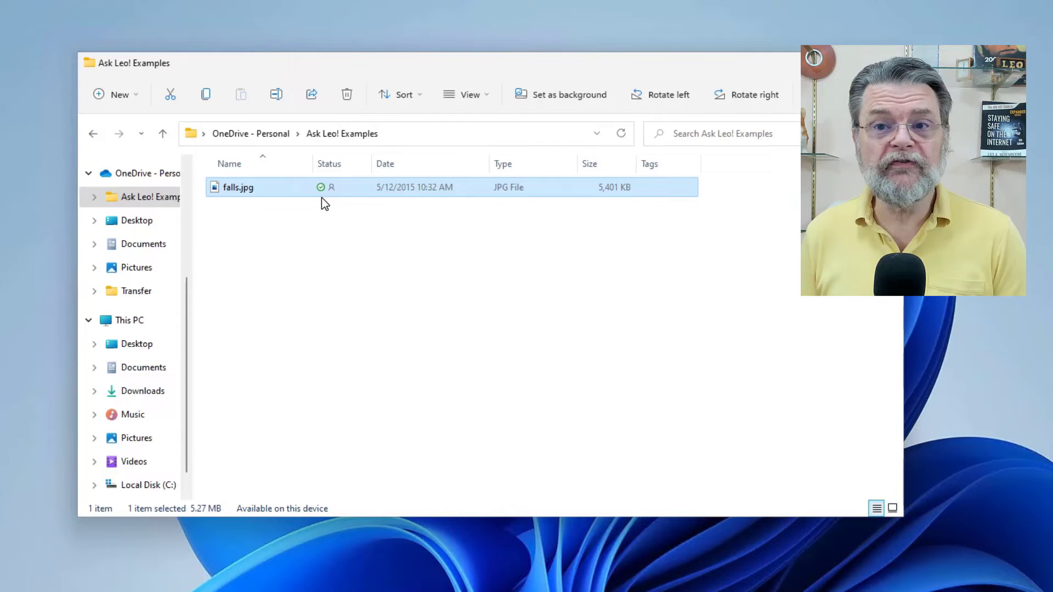
{"action": "right_click", "coordinate": [255, 192]}
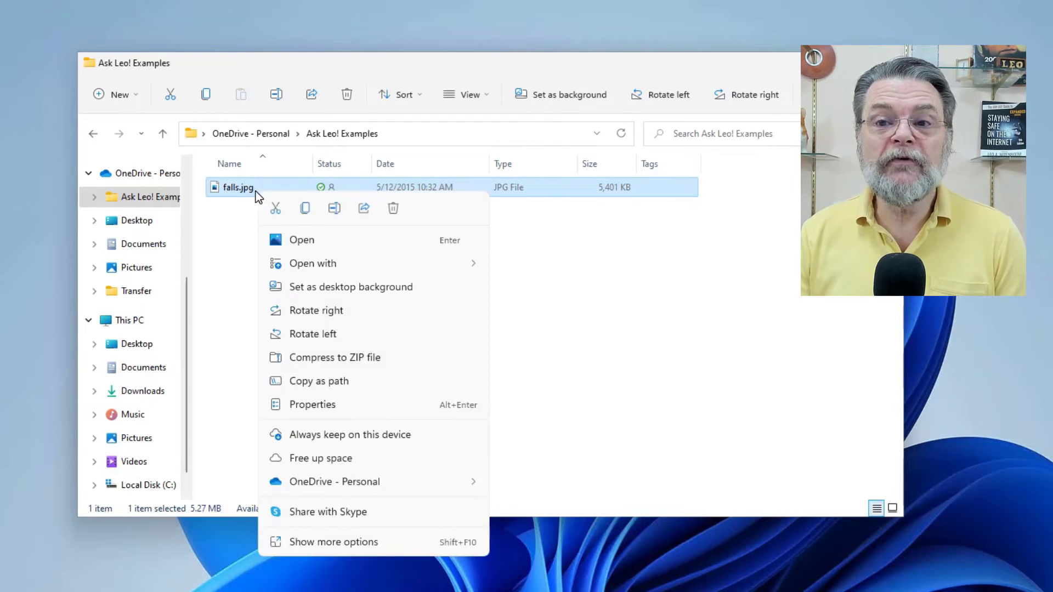
{"action": "left_click", "coordinate": [361, 459]}
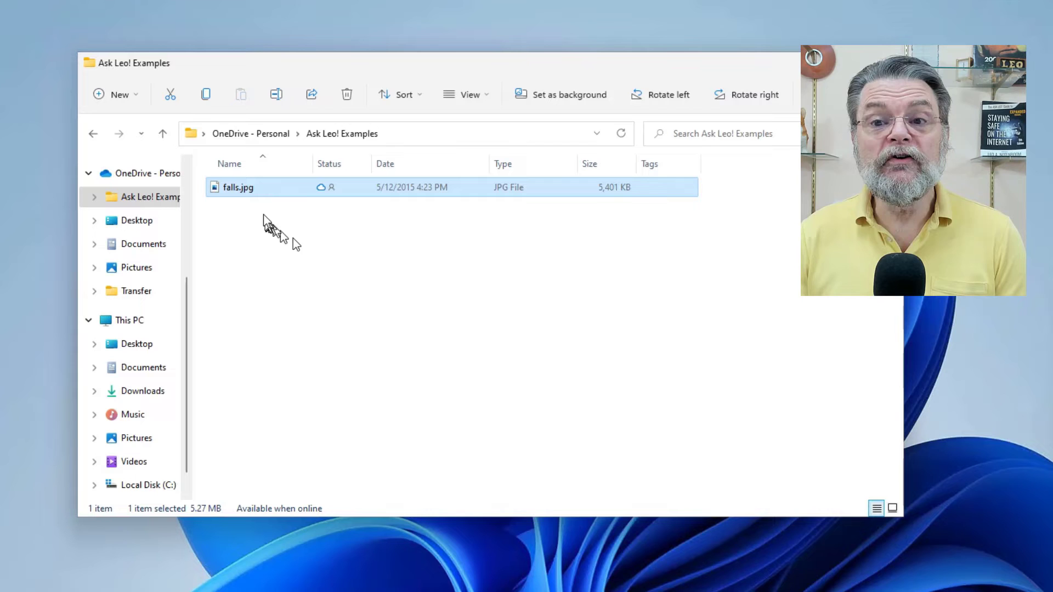
{"action": "mouse_move", "coordinate": [266, 193]}
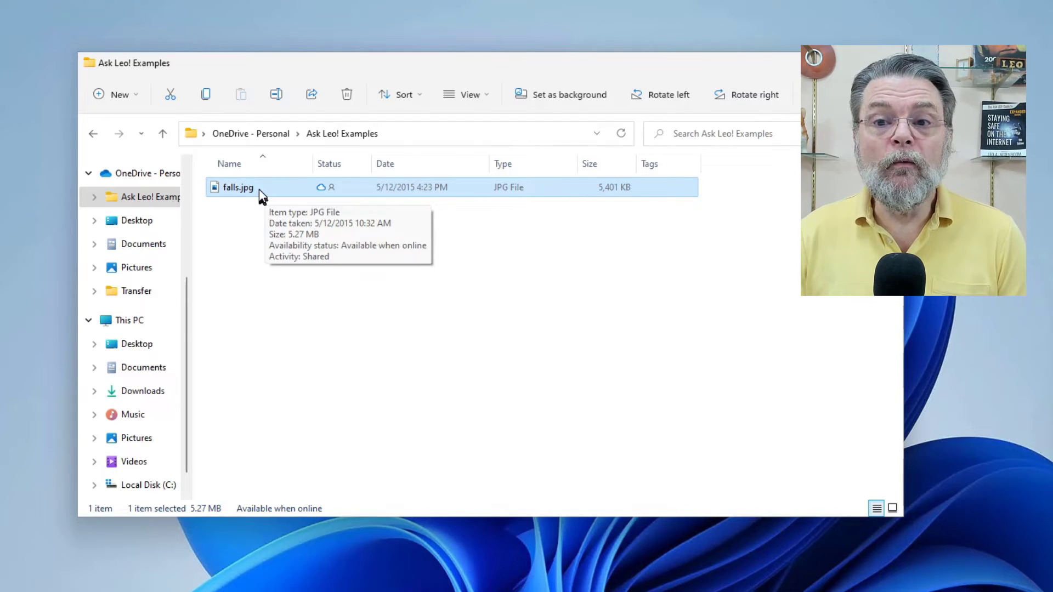
{"action": "right_click", "coordinate": [261, 190]}
{"action": "left_click", "coordinate": [347, 436]}
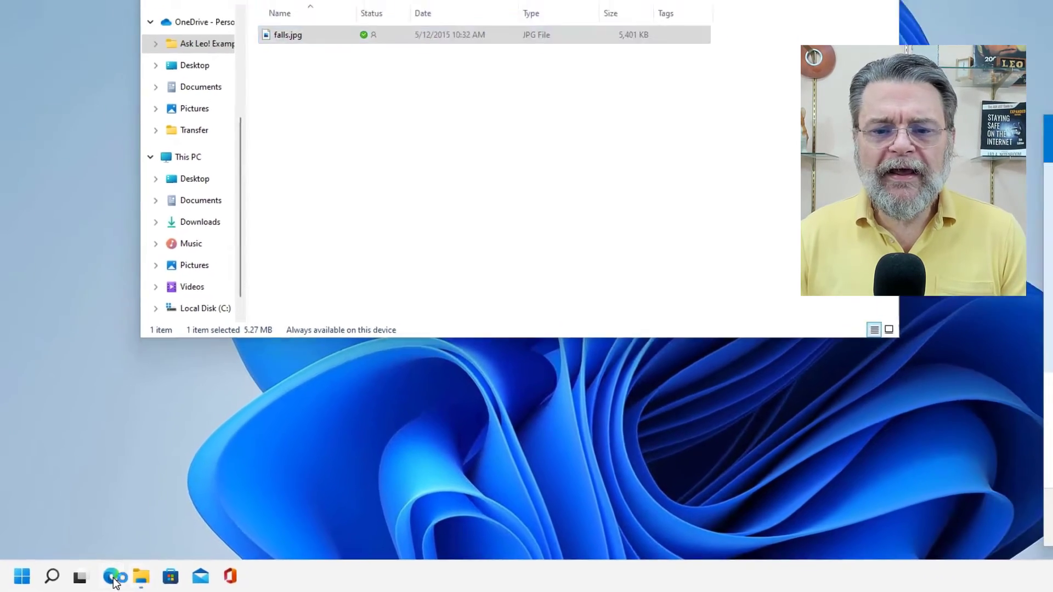
Step: Launch Edge, close the extra tab, and go to onedrive.live.com
{"action": "left_click", "coordinate": [112, 577]}
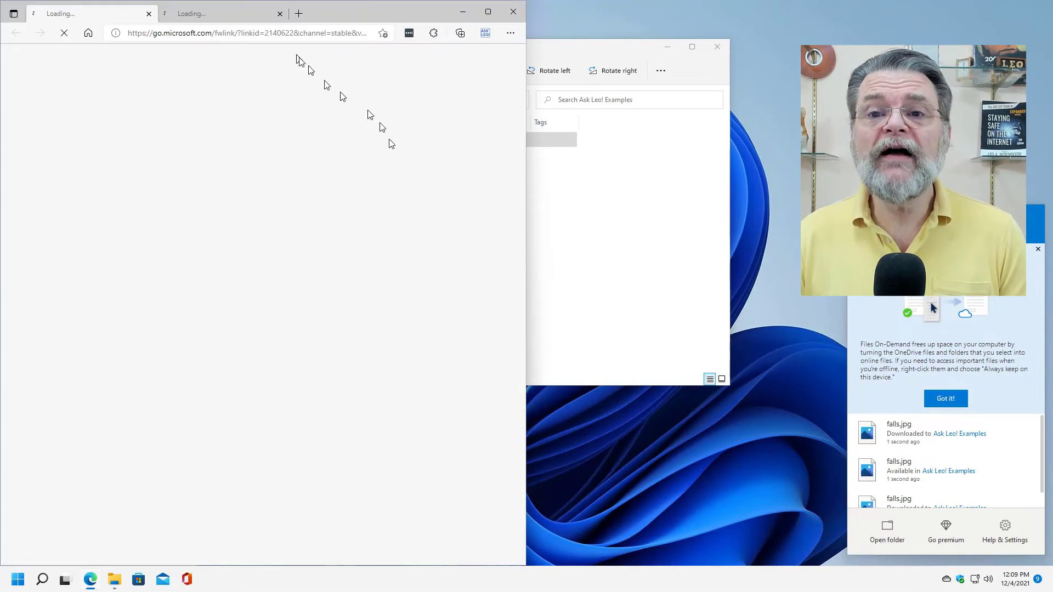
{"action": "left_click", "coordinate": [149, 13]}
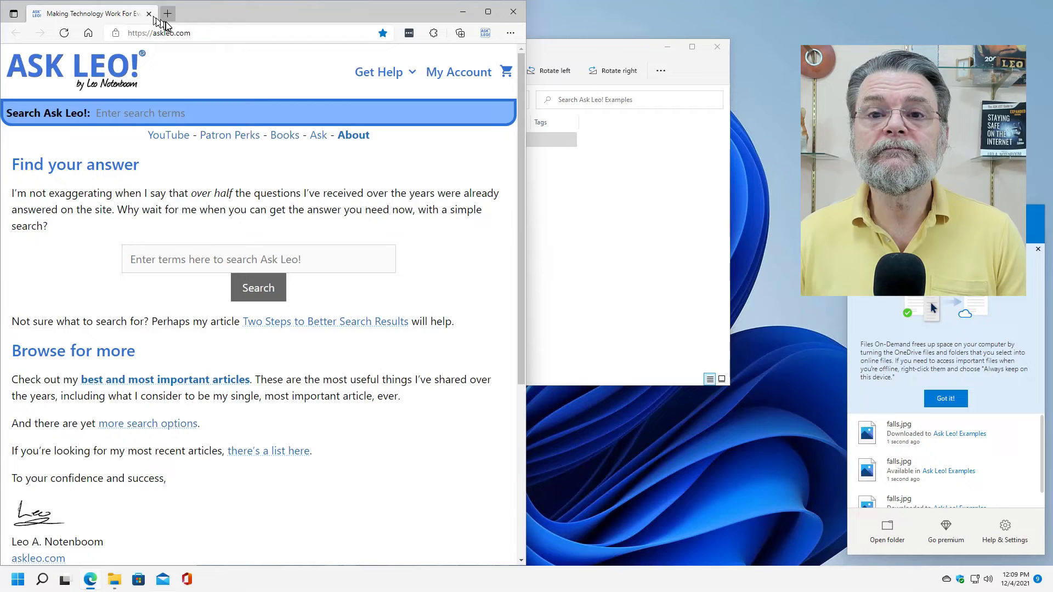
{"action": "left_click", "coordinate": [165, 33]}
{"action": "type", "text": "onedrive.live.com"}
{"action": "key", "text": "Return"}
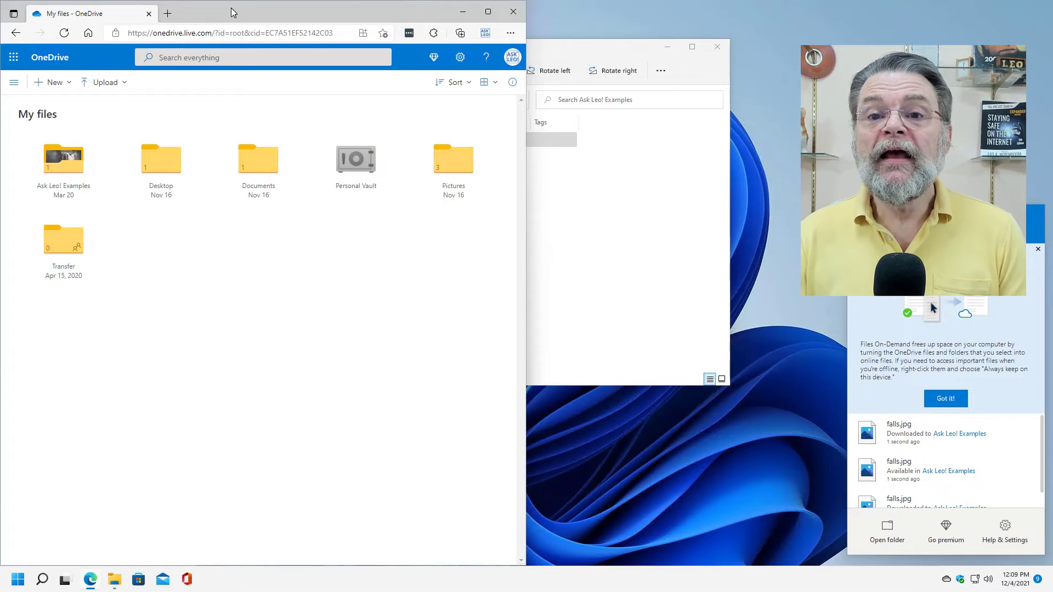
Step: Arrange Edge and File Explorer side by side, with Ask Leo! Examples open on OneDrive.com
{"action": "left_click_drag", "start_coordinate": [231, 12], "coordinate": [746, 17]}
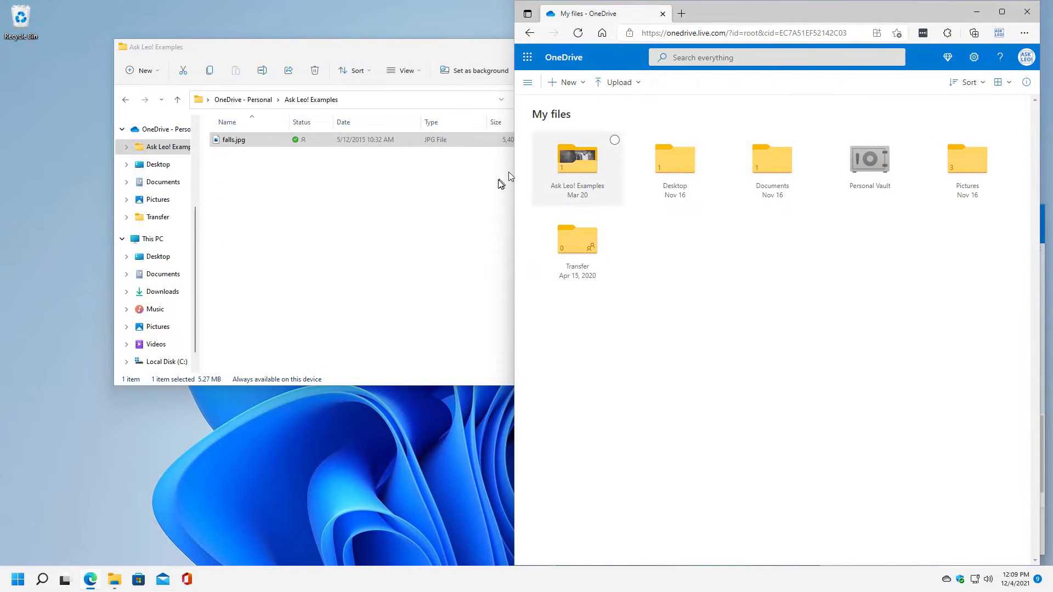
{"action": "left_click", "coordinate": [609, 197]}
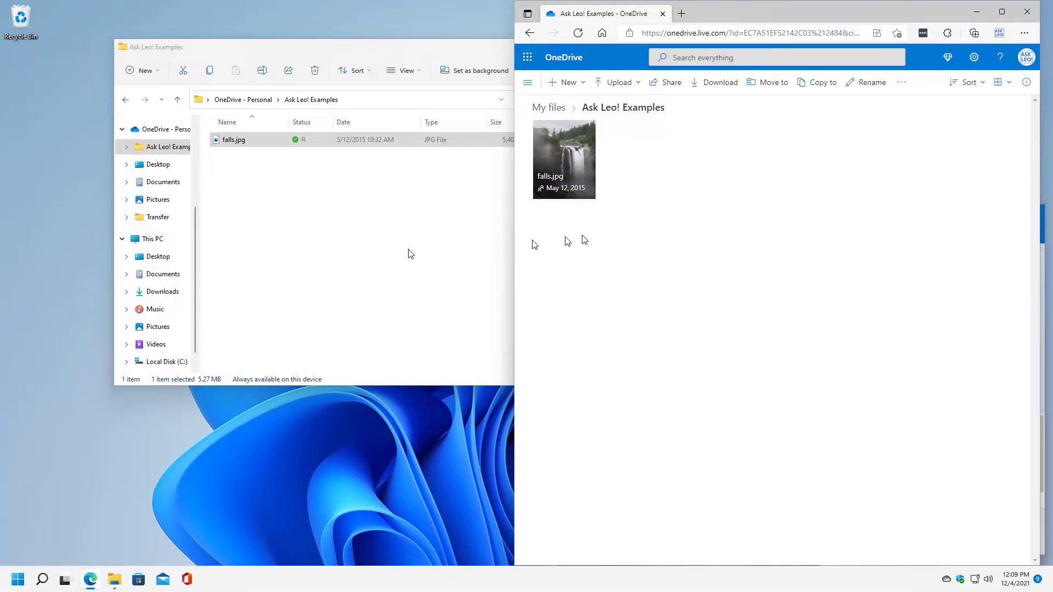
{"action": "left_click", "coordinate": [248, 140]}
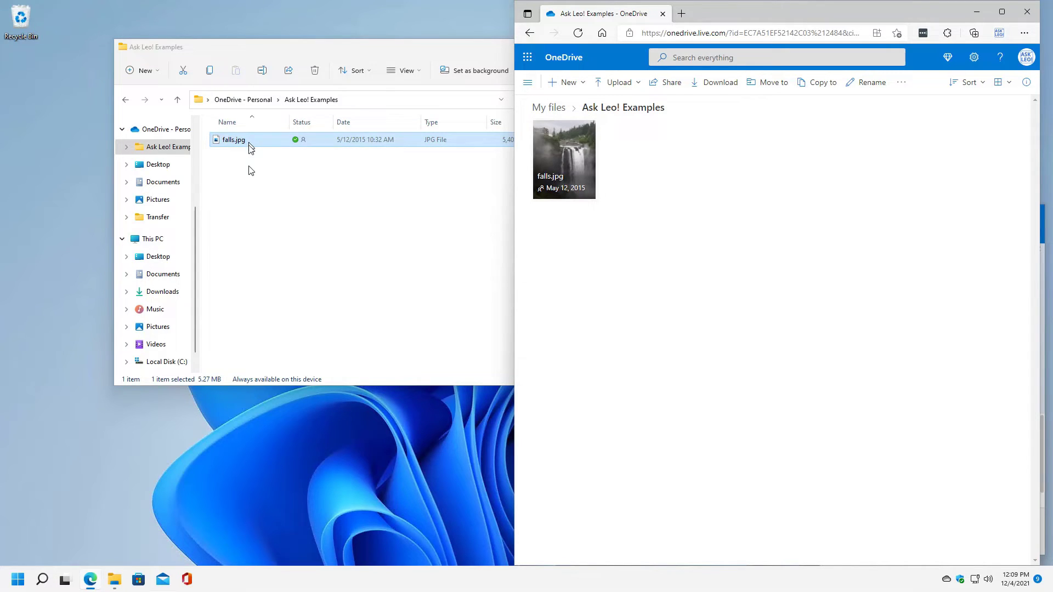
{"action": "left_click_drag", "start_coordinate": [307, 51], "coordinate": [220, 56]}
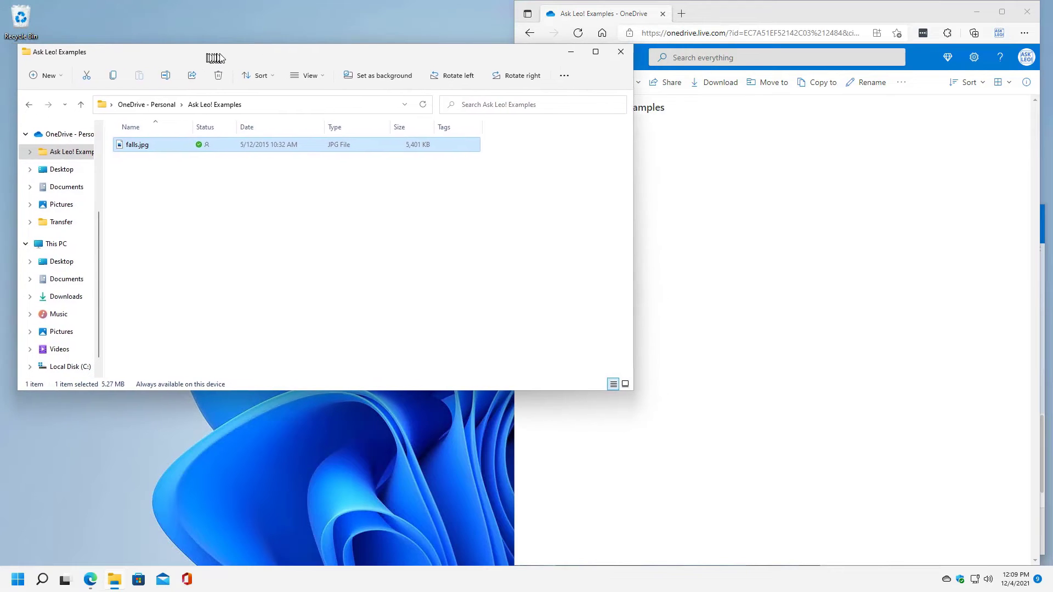
{"action": "left_click", "coordinate": [729, 206]}
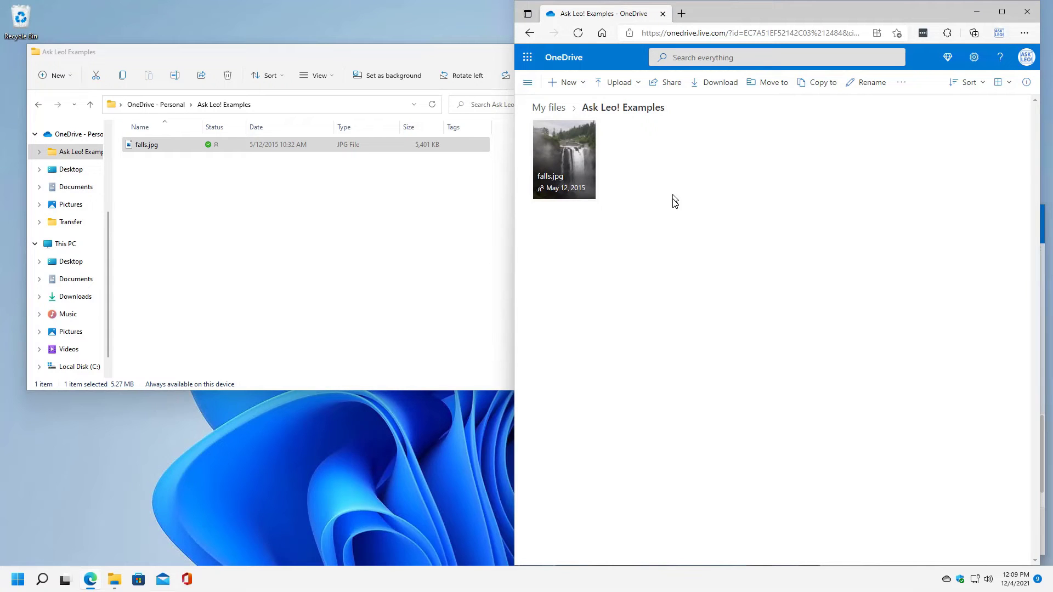
Step: Check falls.jpg's always-keep status in Explorer, then view the photo in OneDrive's web viewer
{"action": "right_click", "coordinate": [173, 146]}
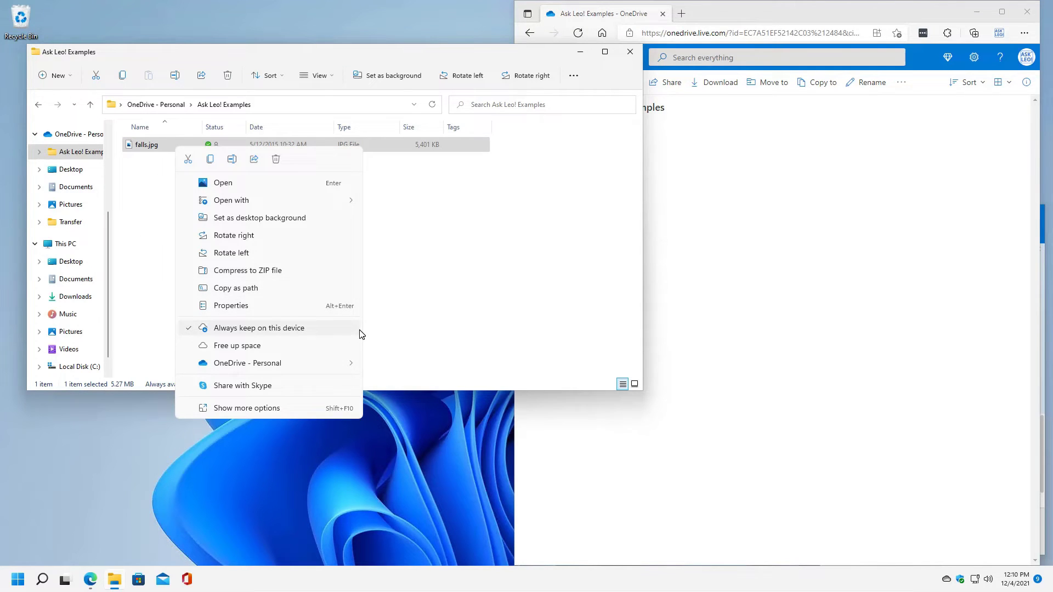
{"action": "left_click", "coordinate": [438, 326]}
{"action": "left_click", "coordinate": [726, 337]}
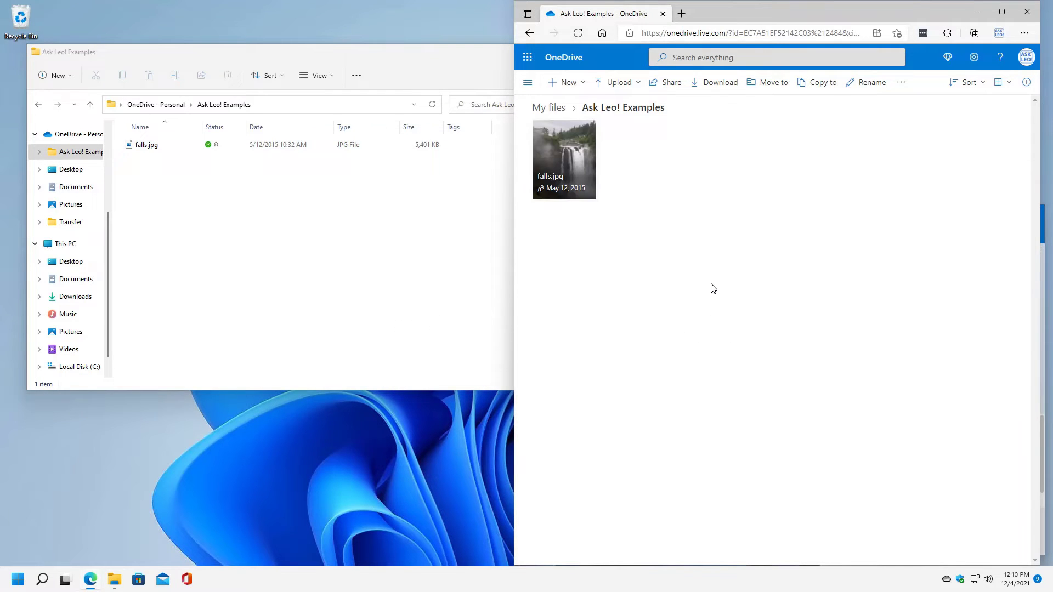
{"action": "left_click", "coordinate": [585, 146]}
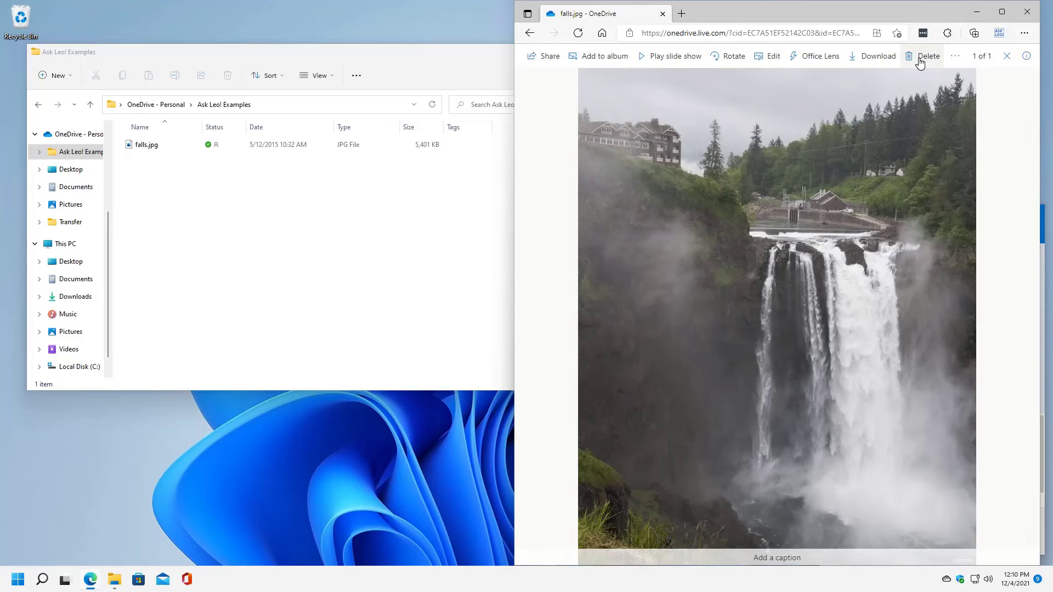
Step: Delete falls.jpg from the OneDrive web photo viewer
{"action": "left_click", "coordinate": [920, 60]}
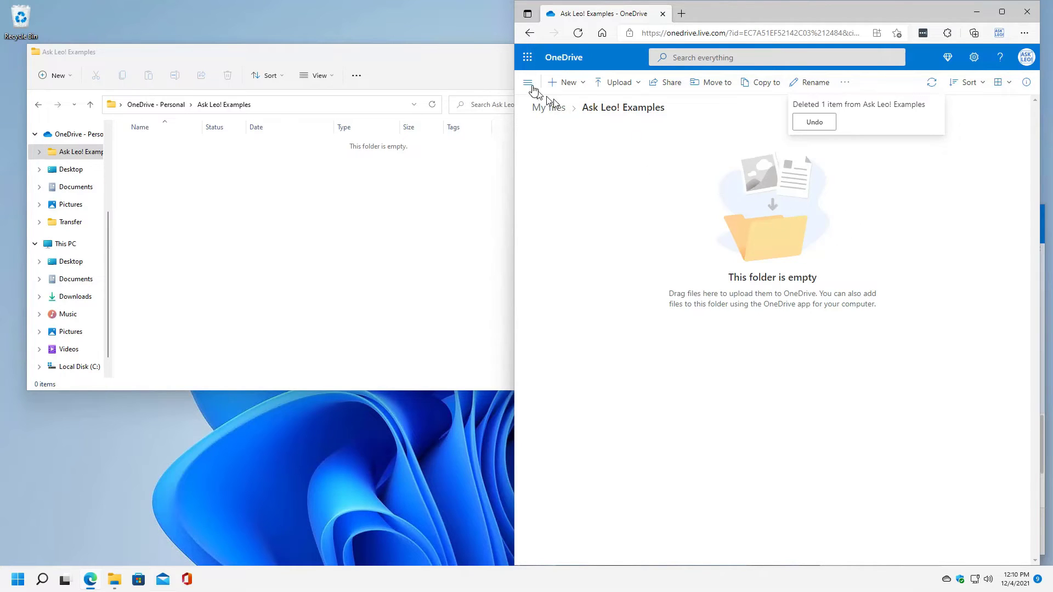
{"action": "left_click", "coordinate": [531, 86]}
Step: Restore falls.jpg from OneDrive's Recycle bin and return to My files
{"action": "left_click", "coordinate": [558, 216]}
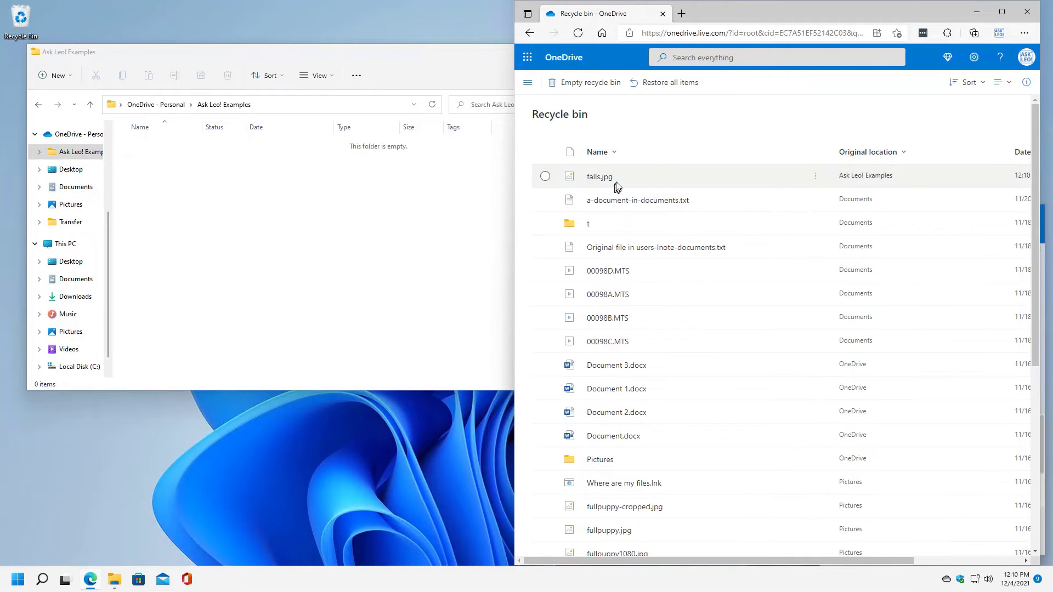
{"action": "right_click", "coordinate": [617, 180]}
{"action": "left_click", "coordinate": [662, 207]}
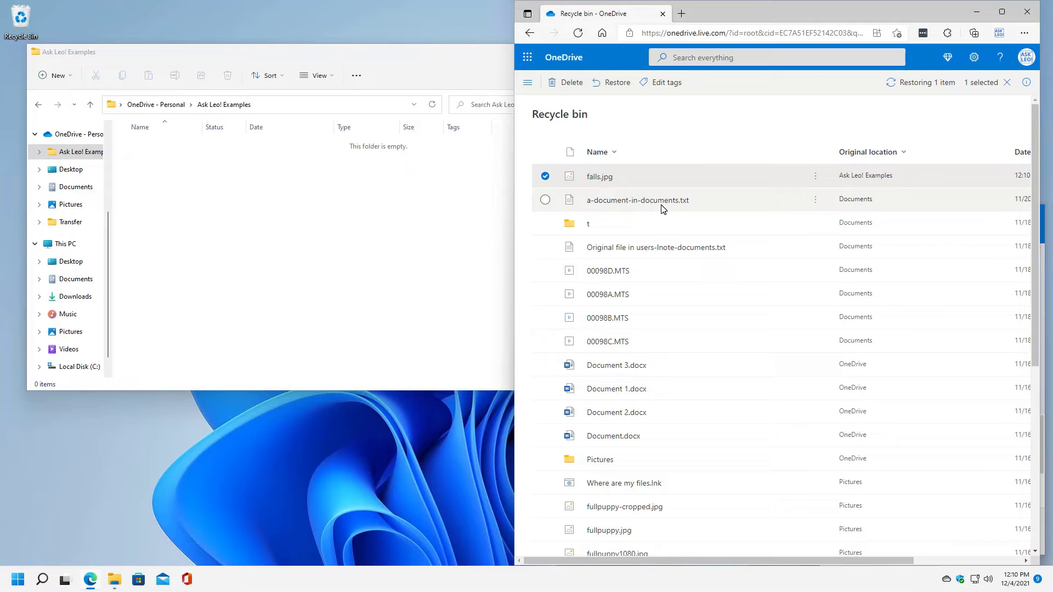
{"action": "left_click", "coordinate": [529, 85]}
{"action": "left_click", "coordinate": [555, 129]}
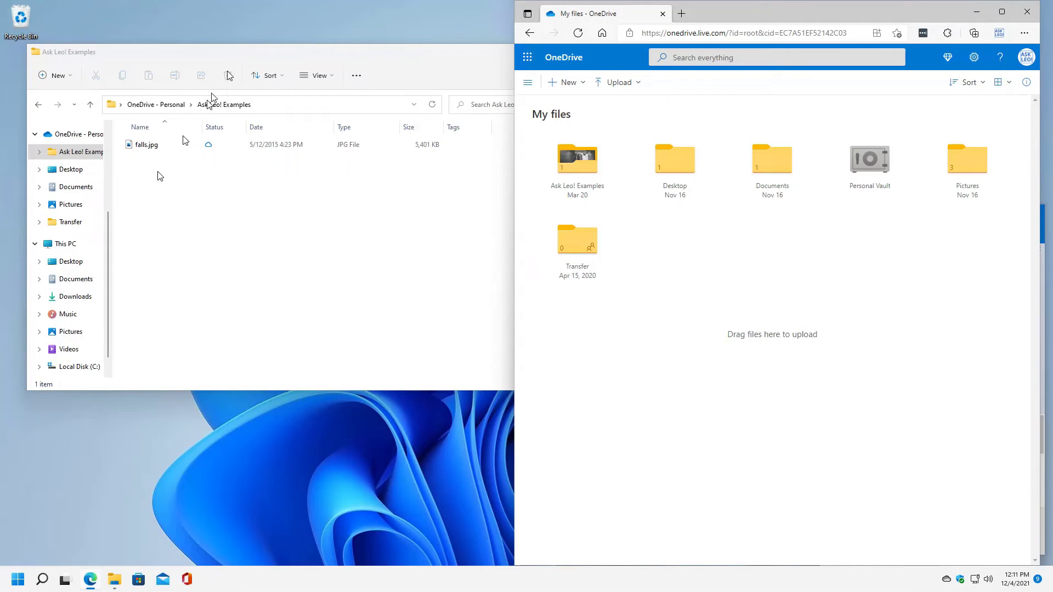
Step: Show Ask Leo! Examples' full local path and highlight the 'OneDrive' part of it
{"action": "left_click", "coordinate": [307, 107]}
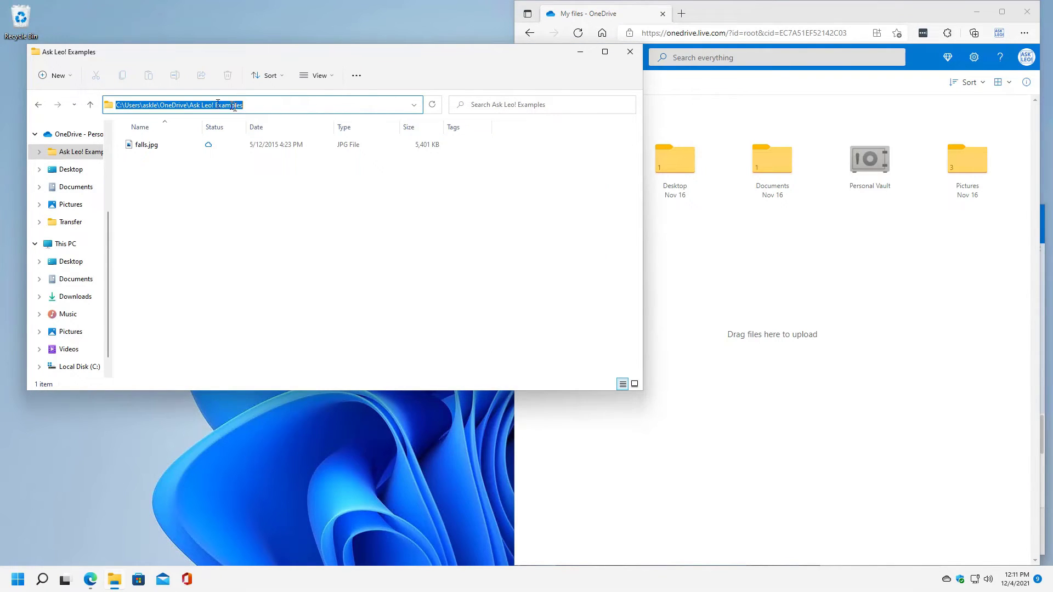
{"action": "left_click", "coordinate": [172, 108]}
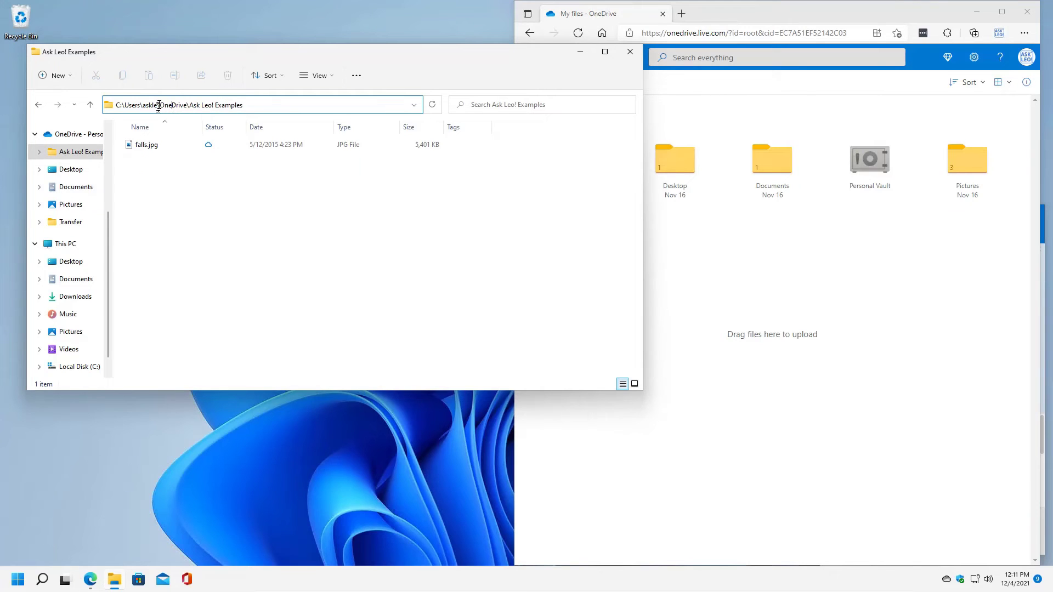
{"action": "left_click_drag", "start_coordinate": [159, 105], "coordinate": [187, 107]}
Step: Delete the 'Where are my files' shortcut from This PC's Documents folder
{"action": "left_click", "coordinate": [75, 279]}
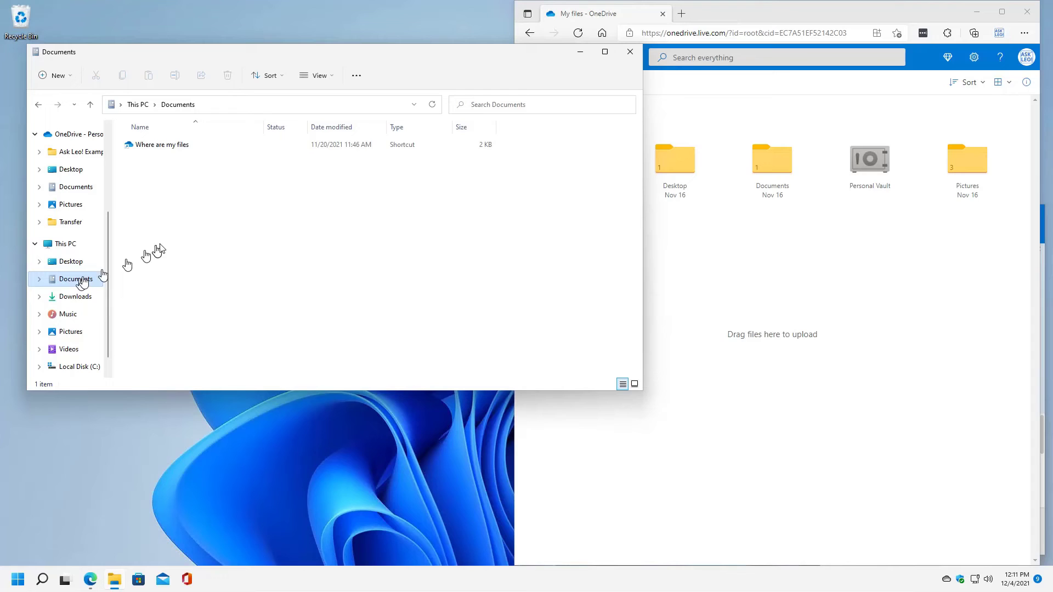
{"action": "right_click", "coordinate": [164, 147]}
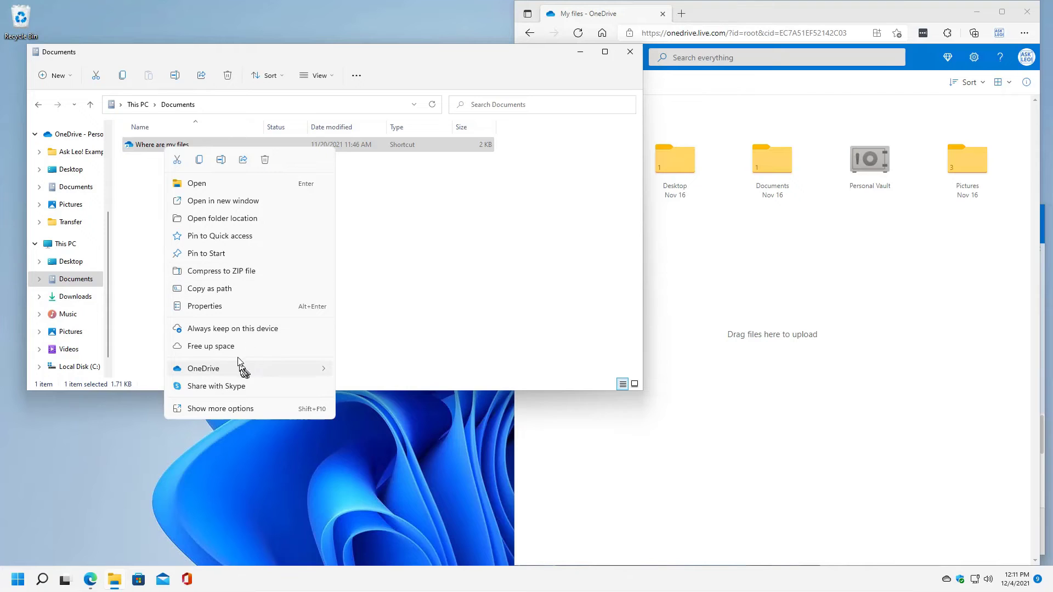
{"action": "left_click", "coordinate": [264, 160]}
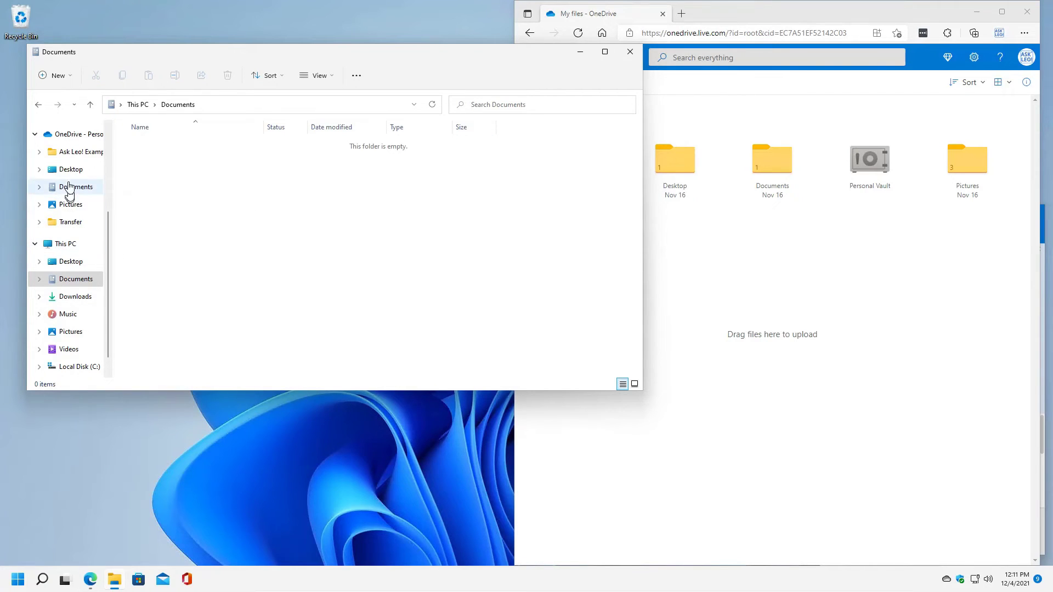
Step: Copy falls.jpg from the OneDrive Ask Leo! Examples folder
{"action": "left_click", "coordinate": [76, 151]}
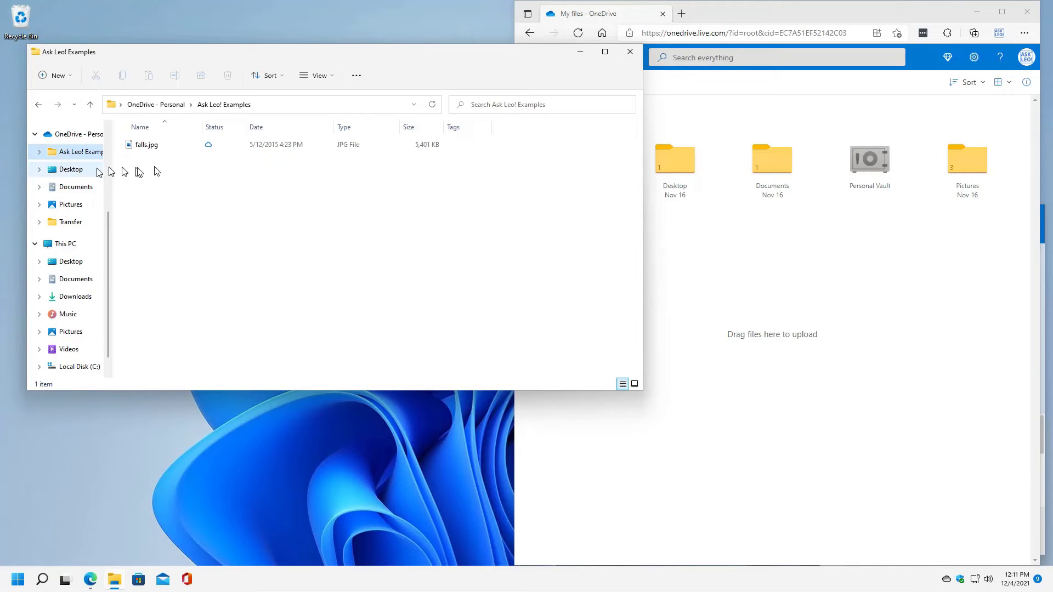
{"action": "left_click", "coordinate": [152, 144]}
{"action": "right_click", "coordinate": [152, 145]}
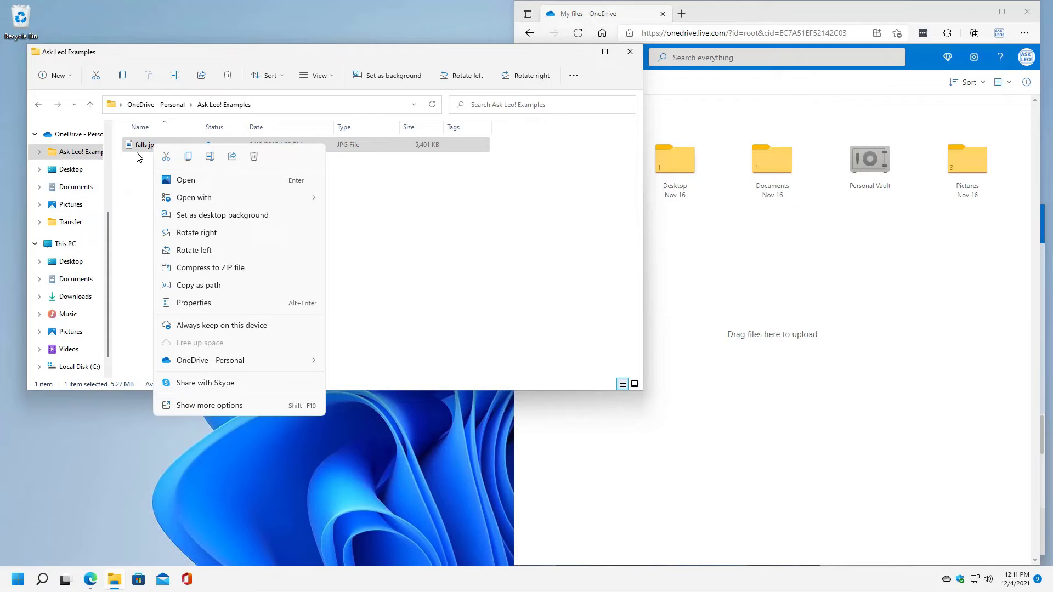
{"action": "left_click", "coordinate": [189, 157]}
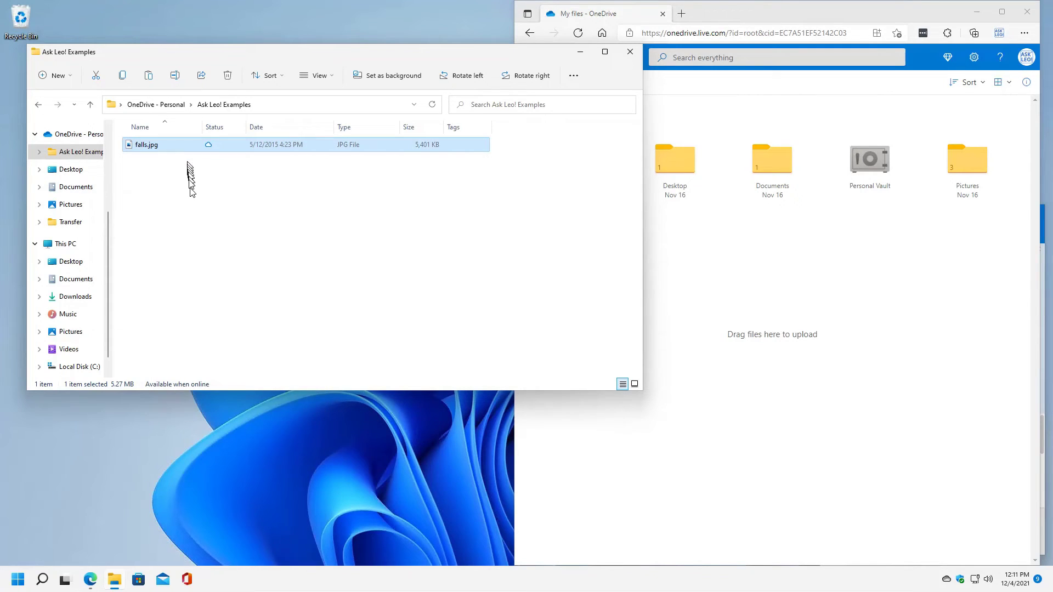
Step: Paste falls.jpg into This PC's local Documents folder and show its path as text
{"action": "left_click", "coordinate": [82, 281]}
{"action": "right_click", "coordinate": [199, 243]}
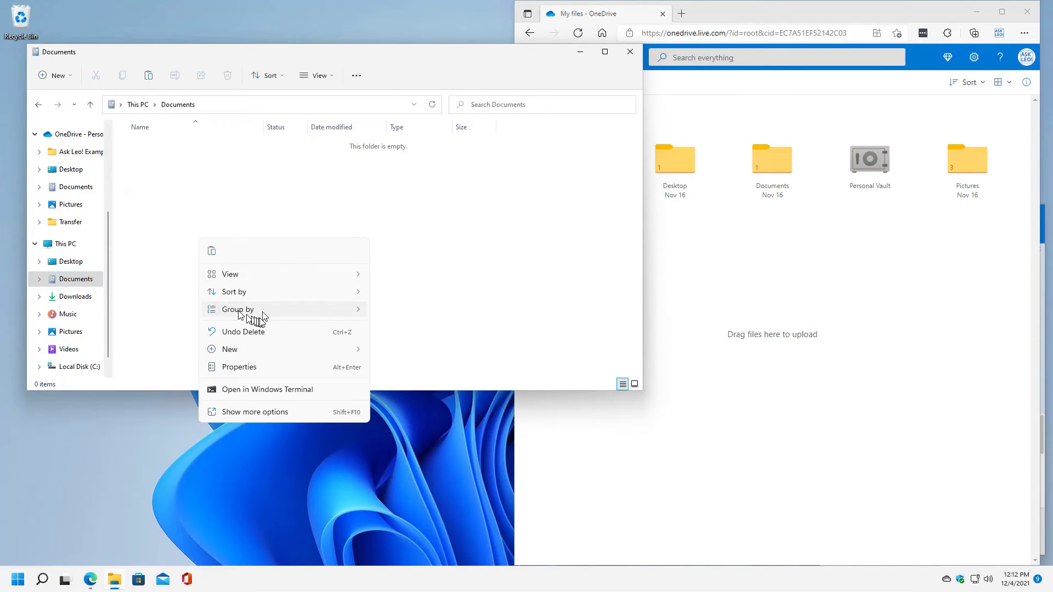
{"action": "left_click", "coordinate": [258, 259]}
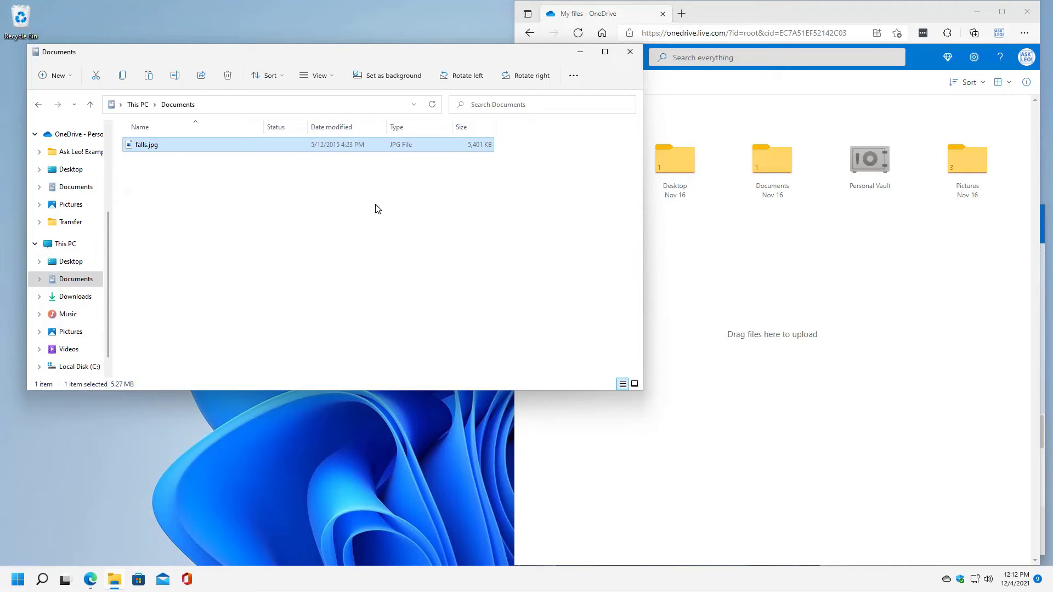
{"action": "left_click", "coordinate": [253, 107]}
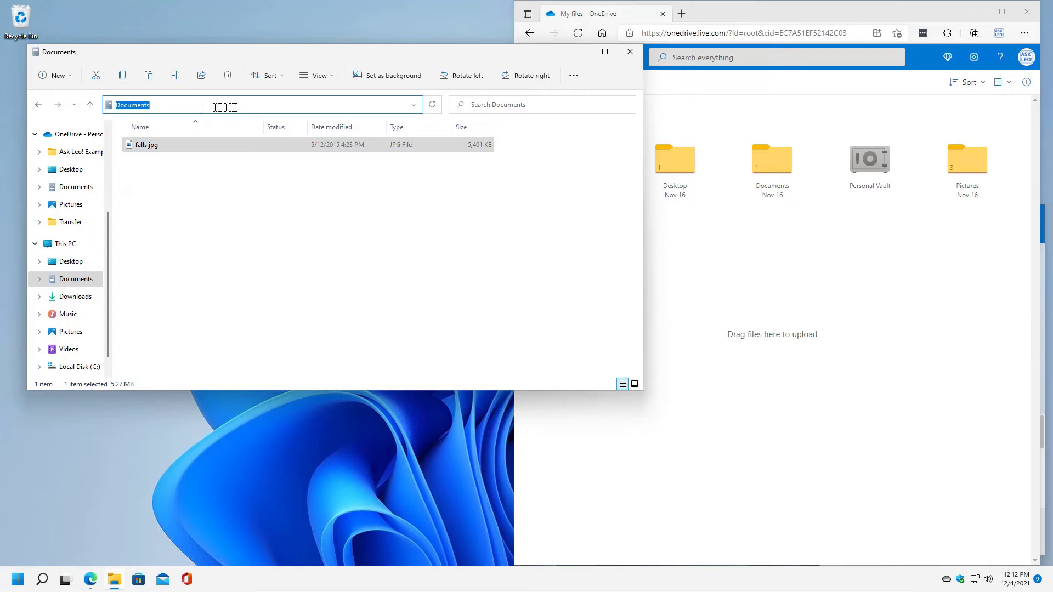
{"action": "left_click", "coordinate": [190, 107]}
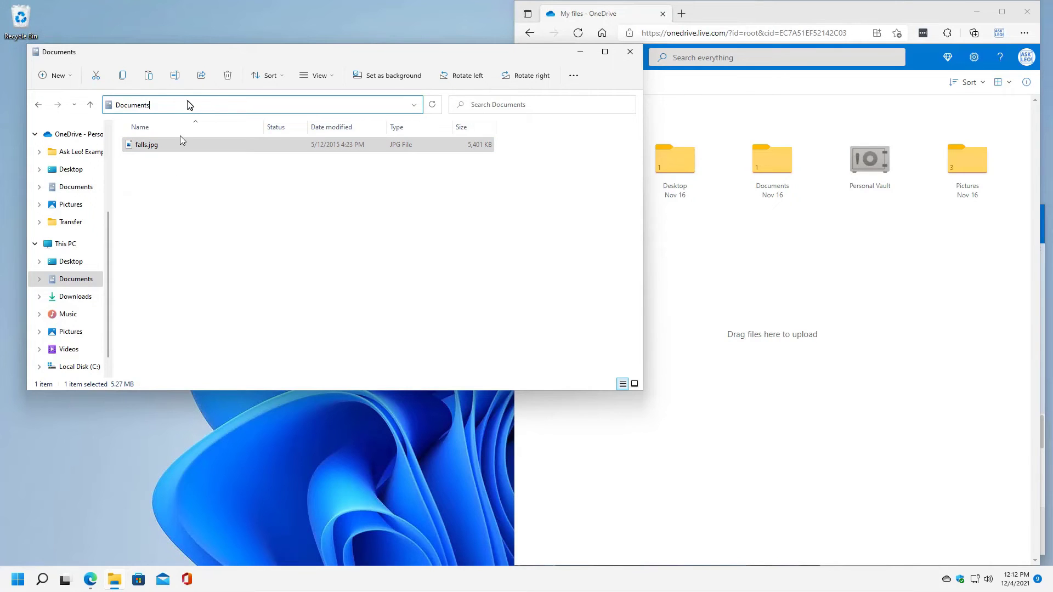
Step: Open local Documents by entering its C:\Users\<user>\Documents path in the address bar
{"action": "left_click", "coordinate": [71, 280]}
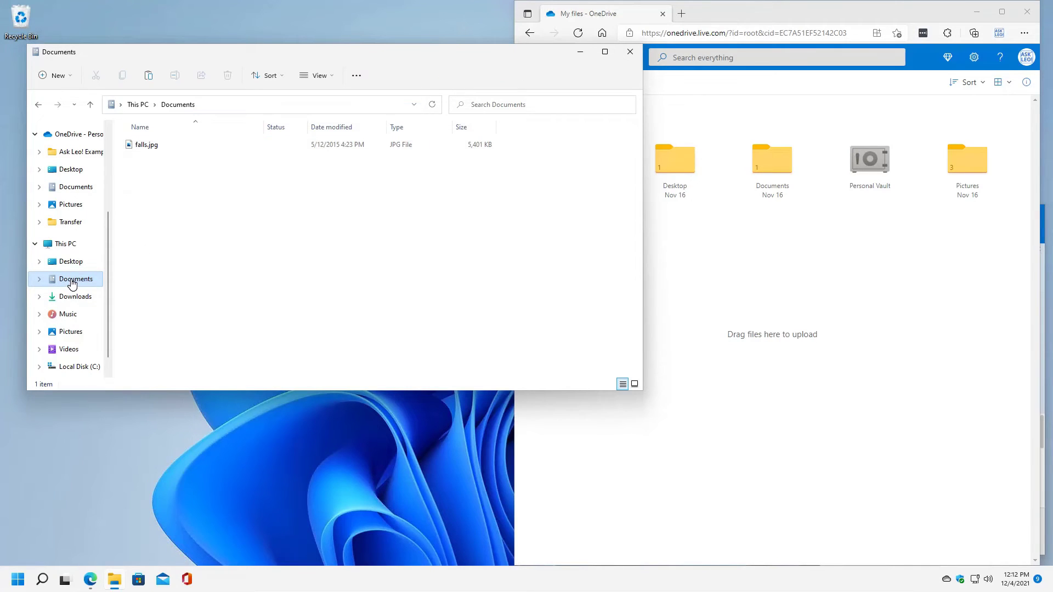
{"action": "left_click", "coordinate": [229, 103]}
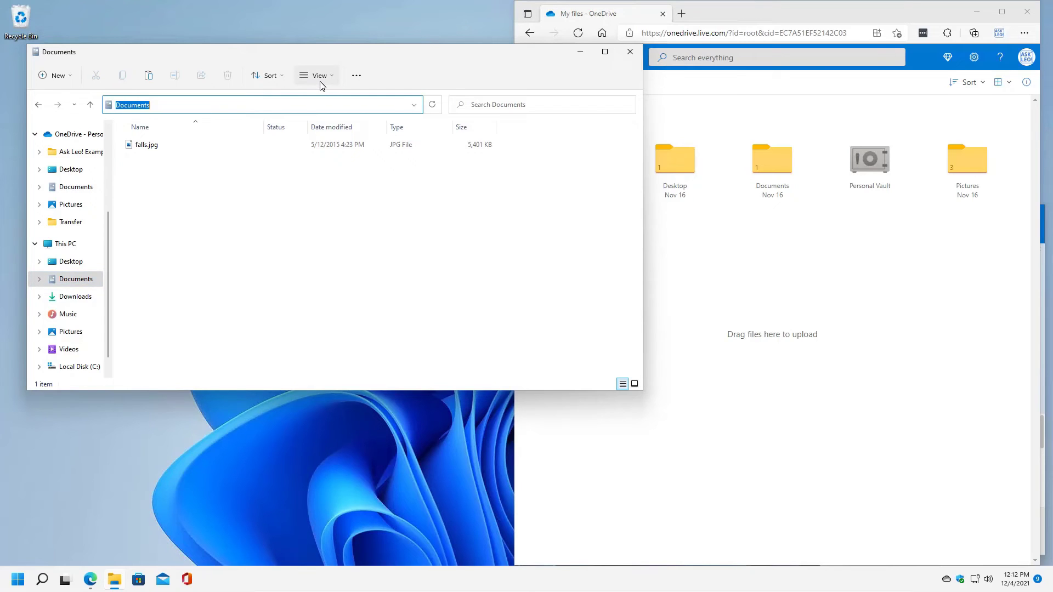
{"action": "type", "text": "c:\\"}
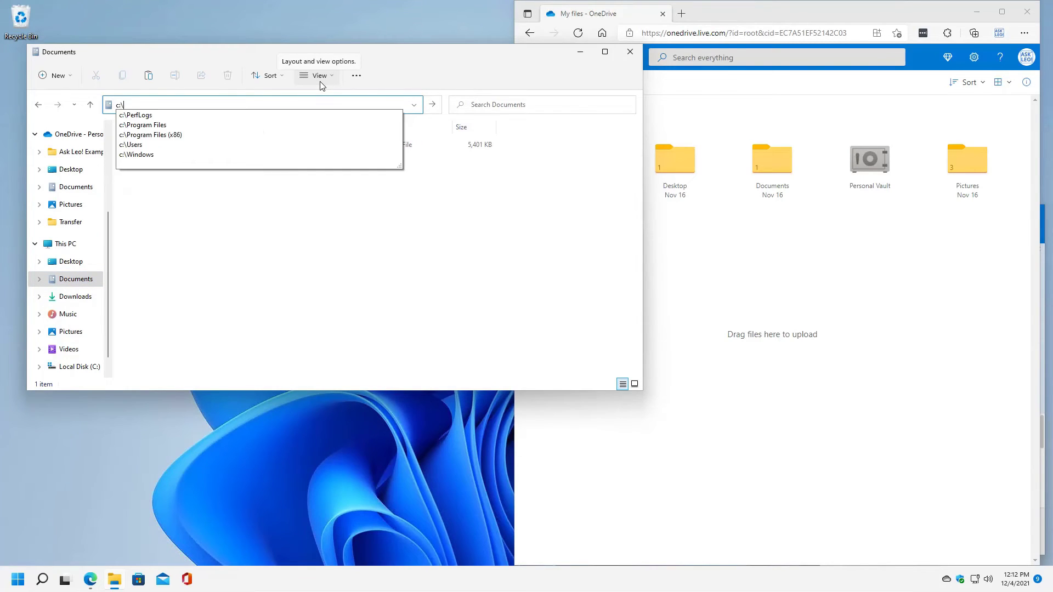
{"action": "type", "text": "us"}
{"action": "type", "text": "ers\\"}
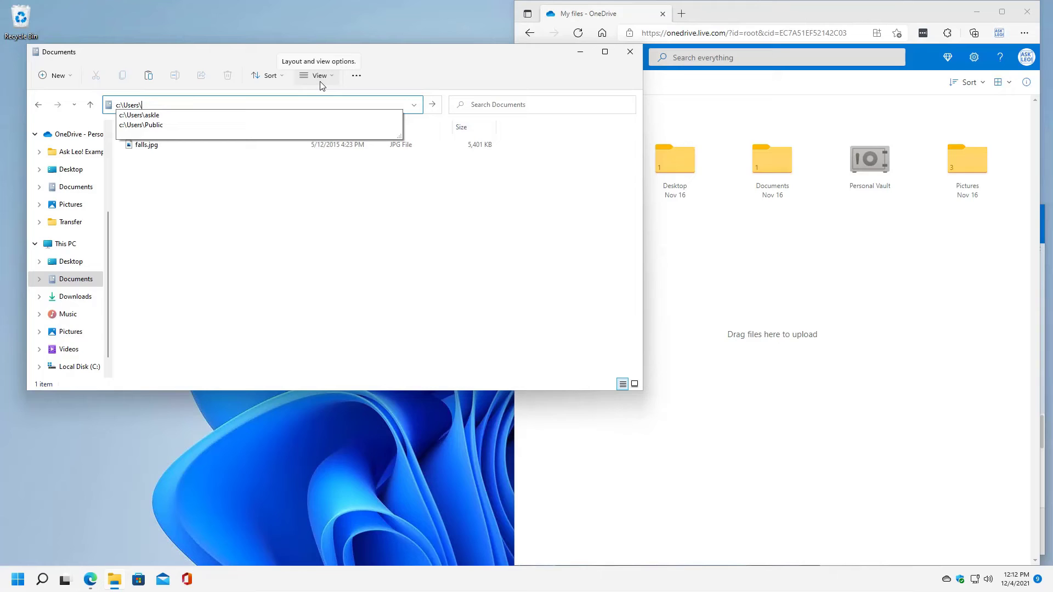
{"action": "type", "text": "laskle\\"}
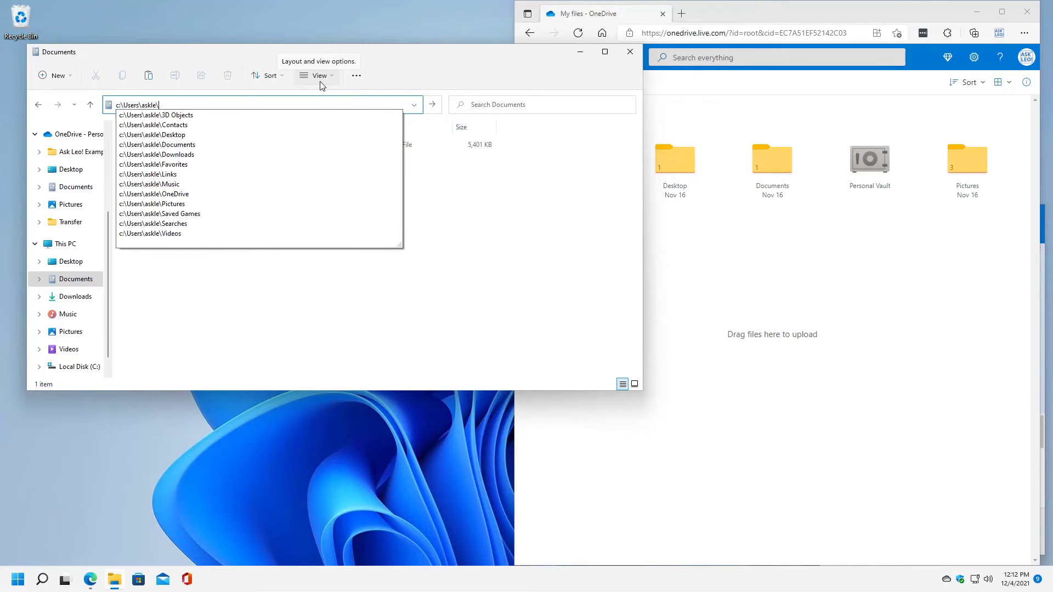
{"action": "type", "text": "Docu"}
{"action": "key", "text": "Down"}
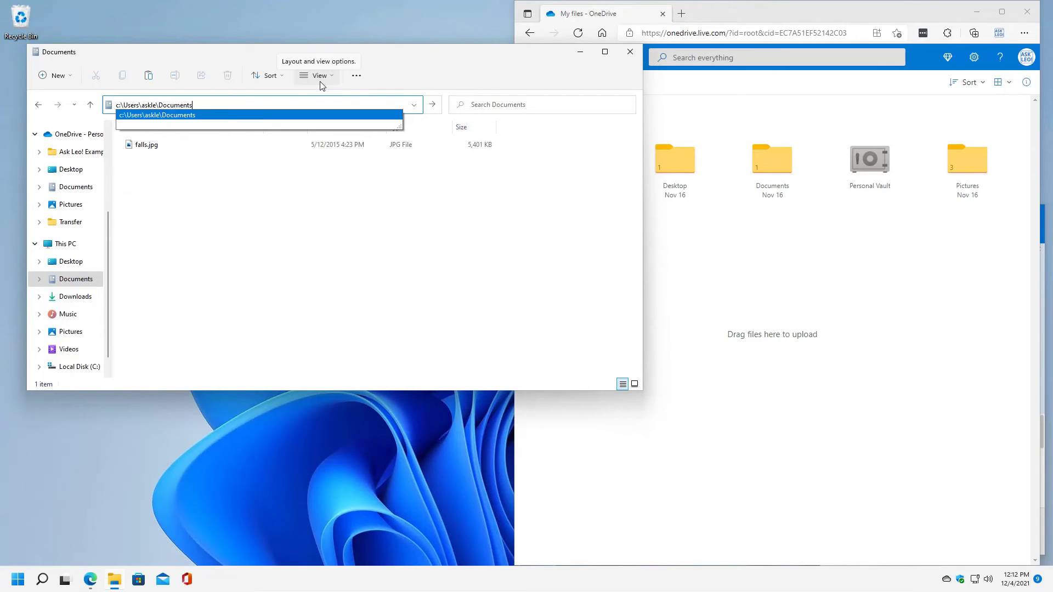
{"action": "key", "text": "Return"}
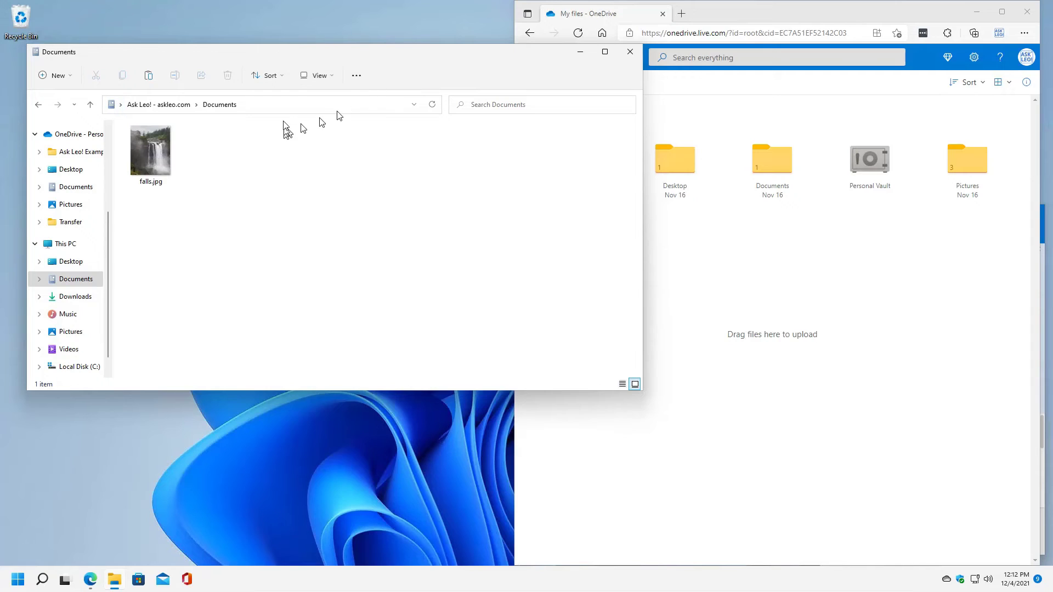
{"action": "left_click", "coordinate": [282, 106]}
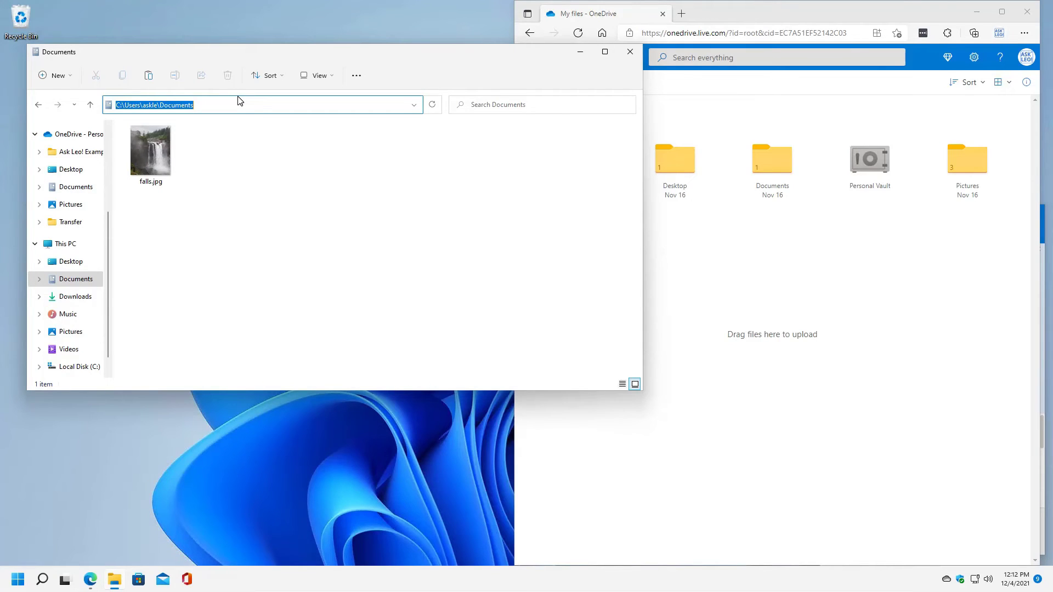
Step: Open OneDrive's Documents > Ask Leo! Examples folder and display its full path
{"action": "left_click", "coordinate": [76, 187]}
{"action": "left_click", "coordinate": [80, 152]}
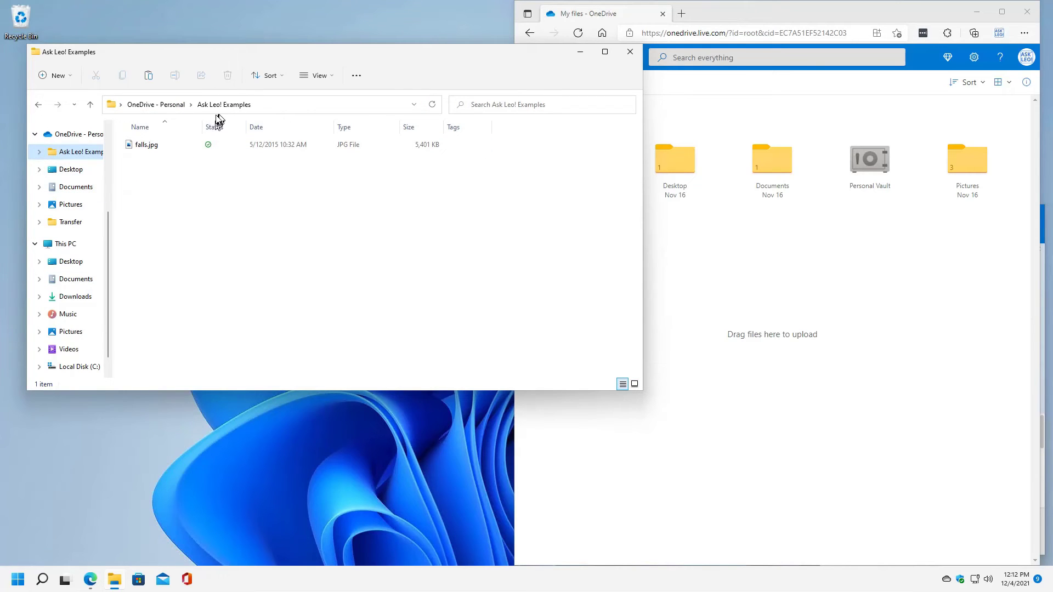
{"action": "left_click", "coordinate": [277, 106]}
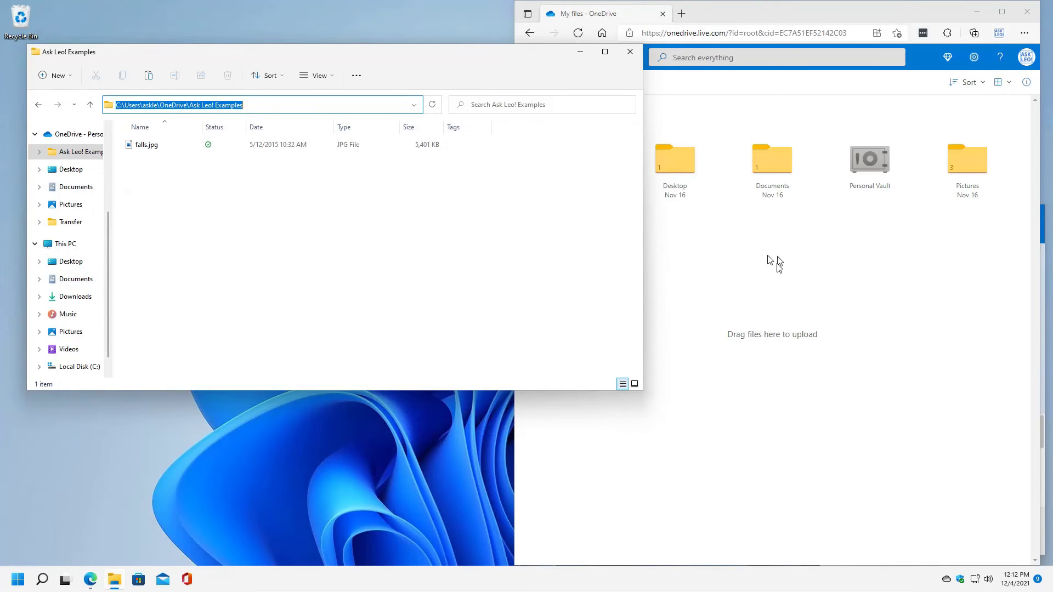
{"action": "left_click", "coordinate": [811, 418]}
Step: Delete falls.jpg from Ask Leo! Examples on OneDrive.com, then check the local Documents copy
{"action": "left_click", "coordinate": [570, 177]}
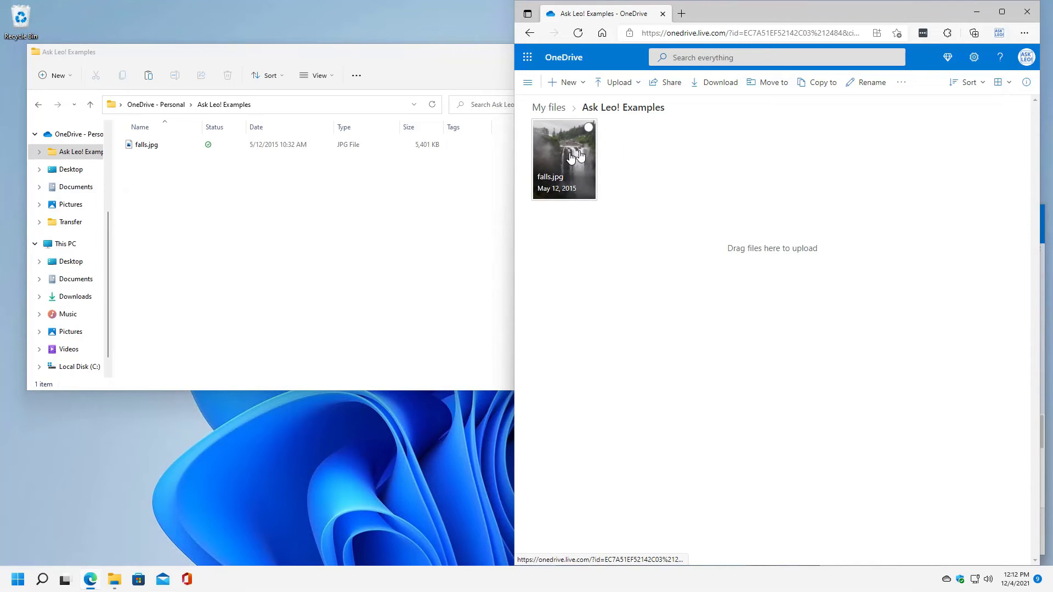
{"action": "left_click", "coordinate": [589, 128]}
{"action": "left_click", "coordinate": [667, 85]}
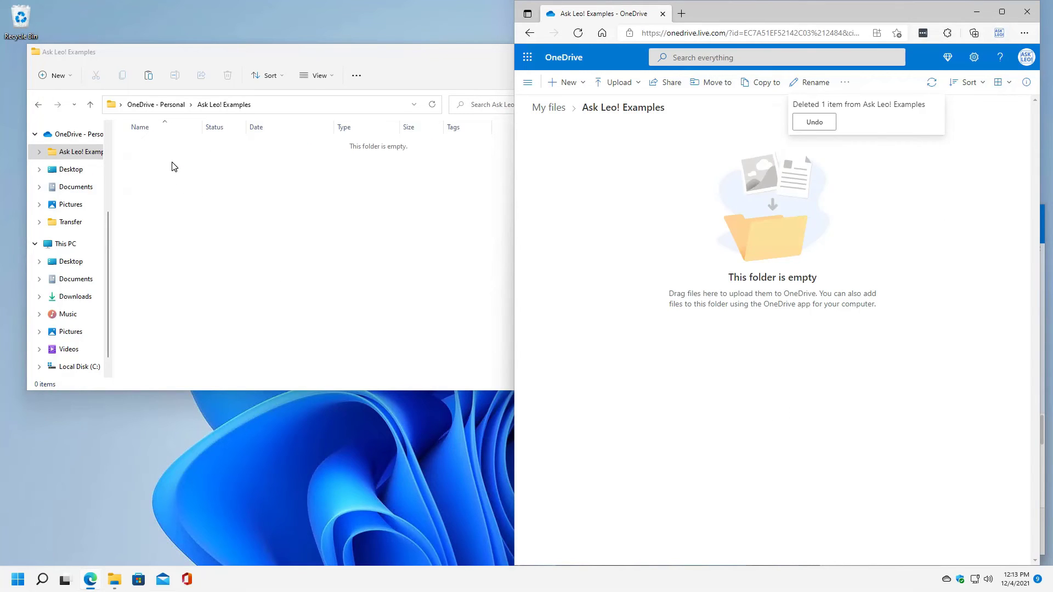
{"action": "left_click", "coordinate": [71, 280]}
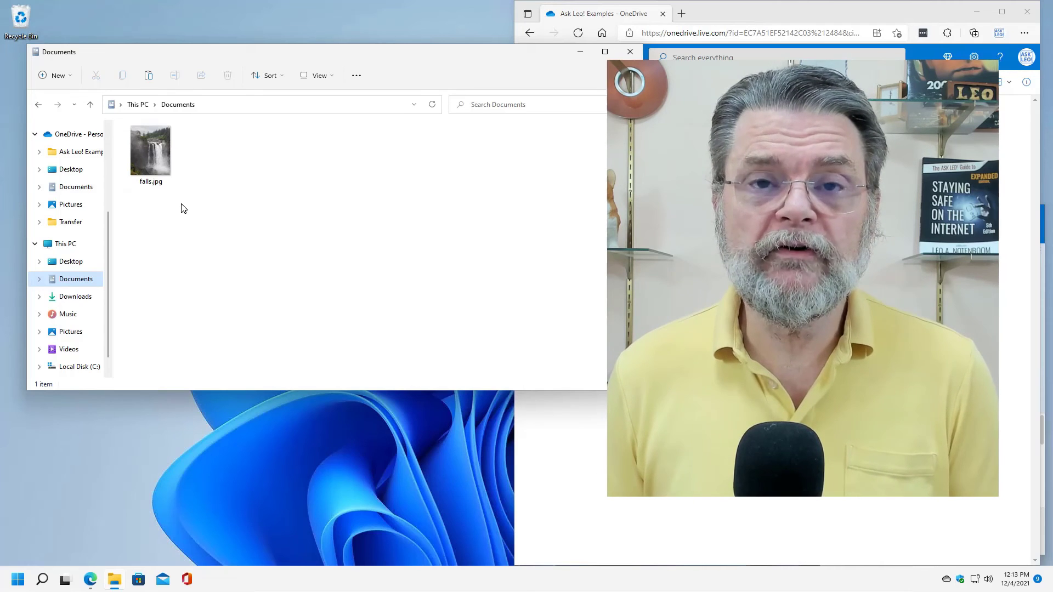
Step: Restore falls.jpg from the OneDrive web recycle bin
{"action": "left_click", "coordinate": [598, 434]}
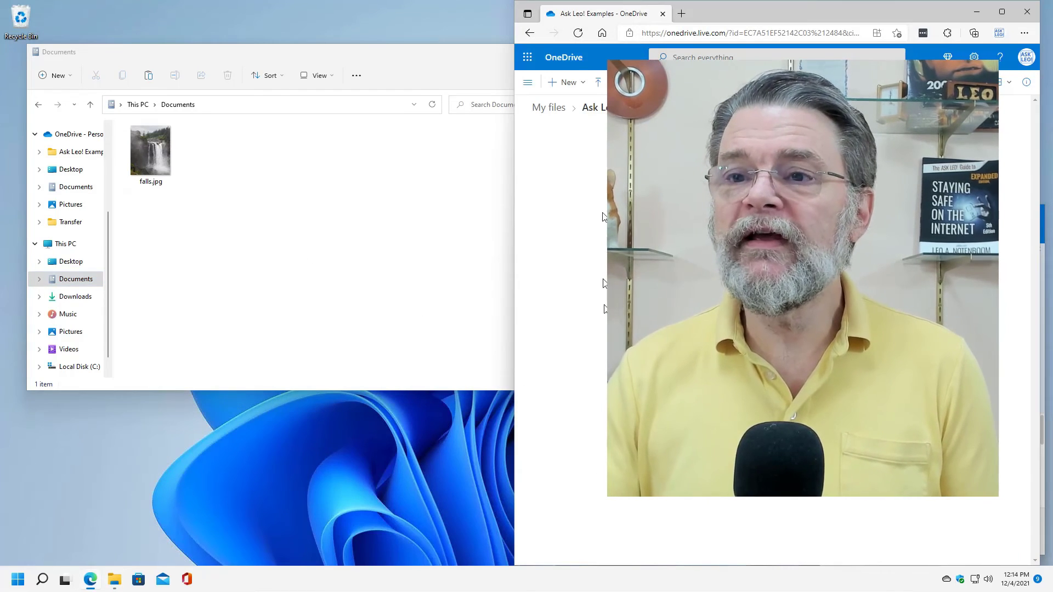
{"action": "left_click", "coordinate": [527, 82]}
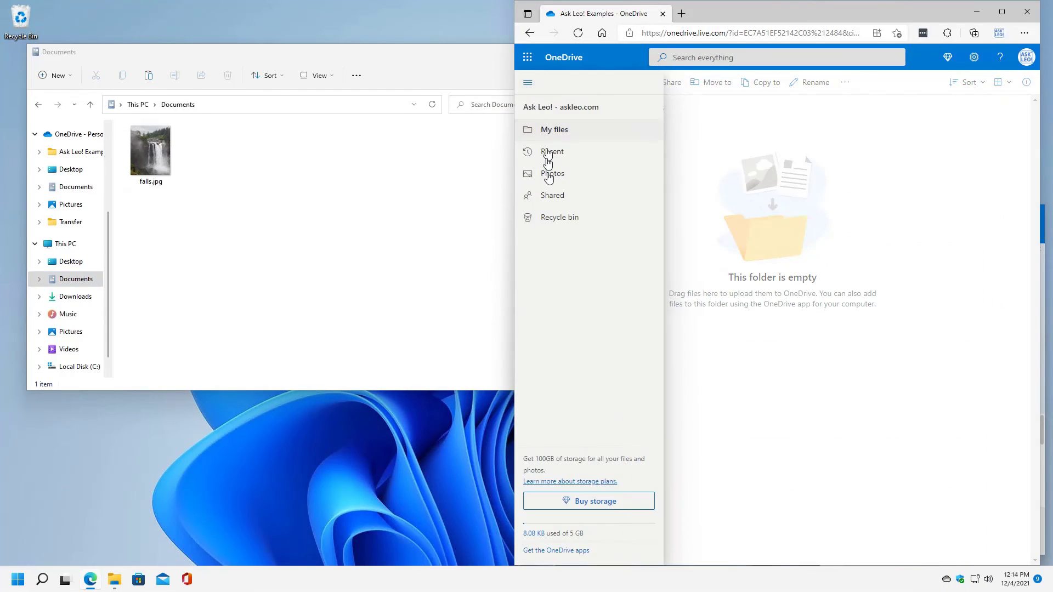
{"action": "left_click", "coordinate": [551, 217]}
{"action": "right_click", "coordinate": [618, 177]}
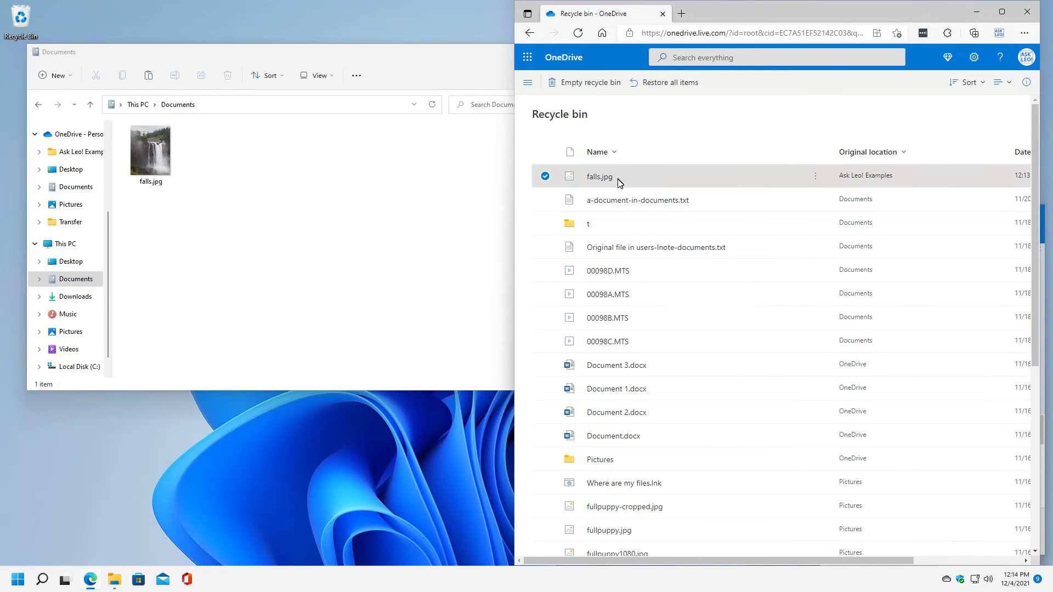
{"action": "left_click", "coordinate": [650, 207]}
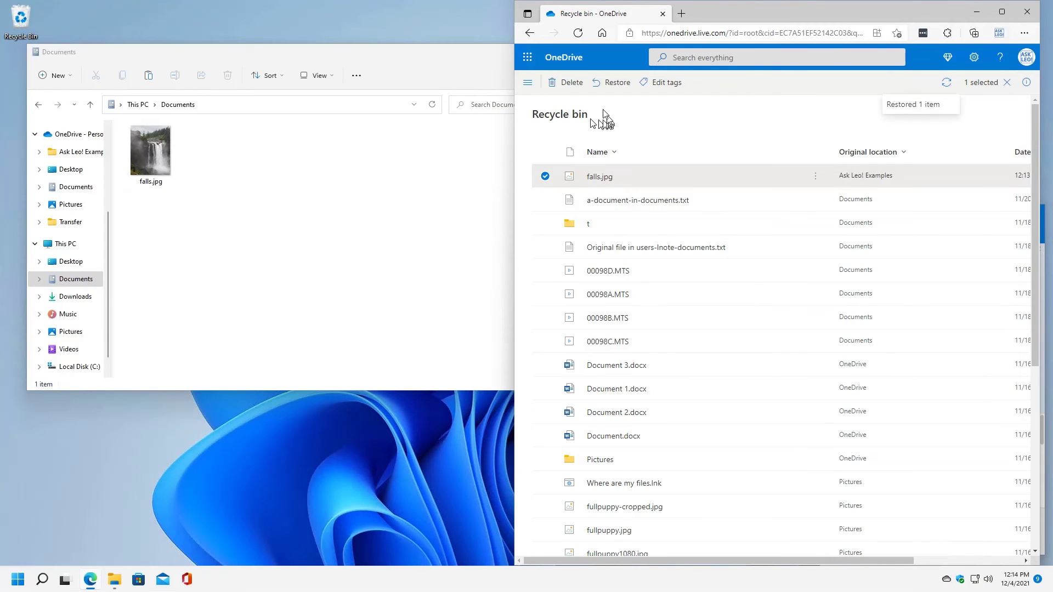
Step: Check that falls.jpg is back online-only in Explorer's Ask Leo! Examples folder
{"action": "left_click", "coordinate": [532, 86]}
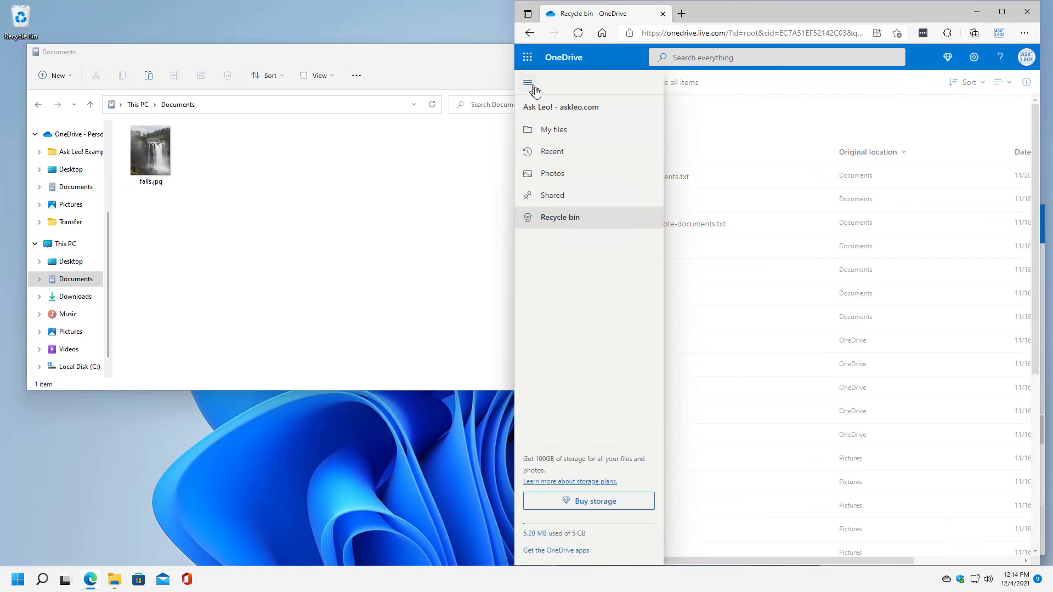
{"action": "left_click", "coordinate": [554, 129]}
{"action": "left_click", "coordinate": [349, 206]}
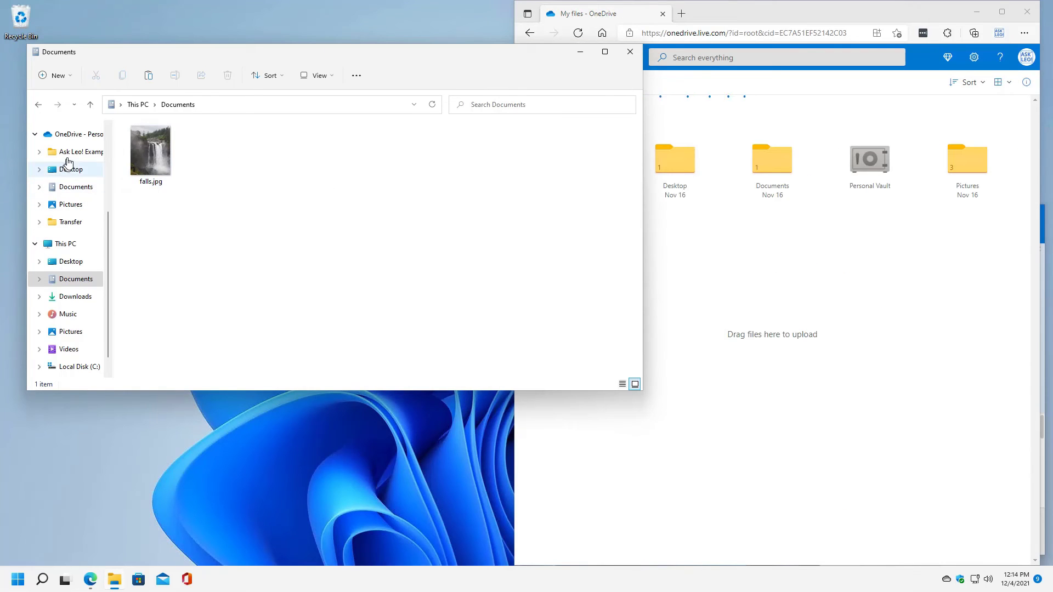
{"action": "left_click", "coordinate": [77, 152]}
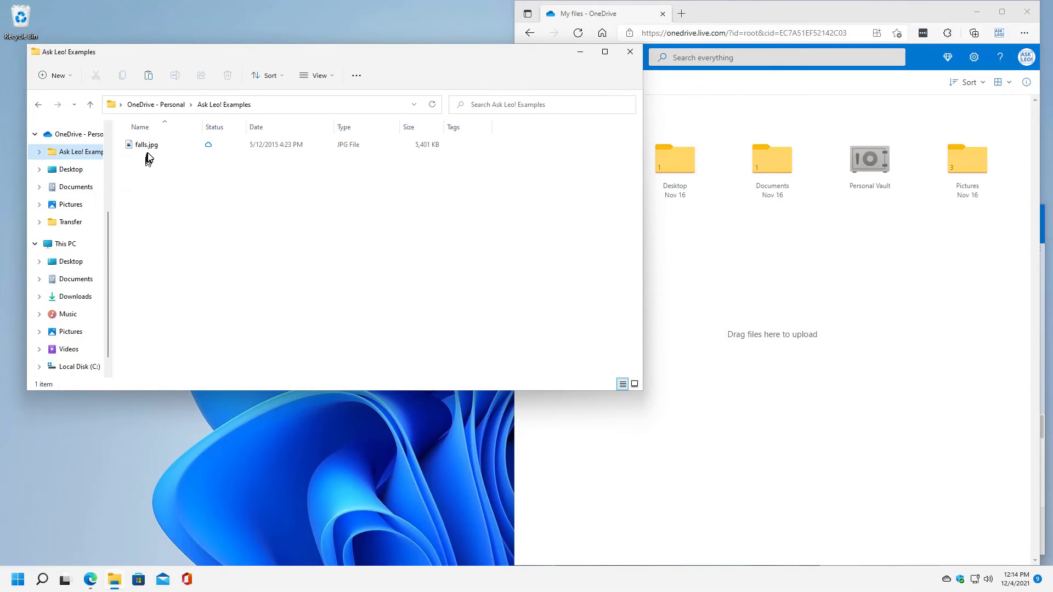
{"action": "left_click", "coordinate": [211, 148]}
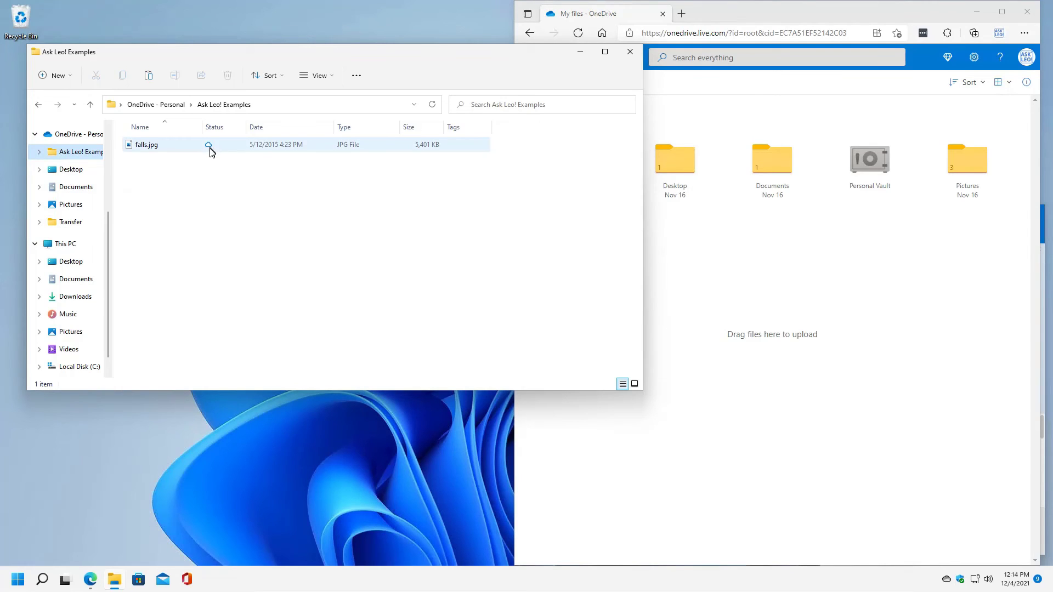
{"action": "left_click_drag", "start_coordinate": [210, 155], "coordinate": [855, 271]}
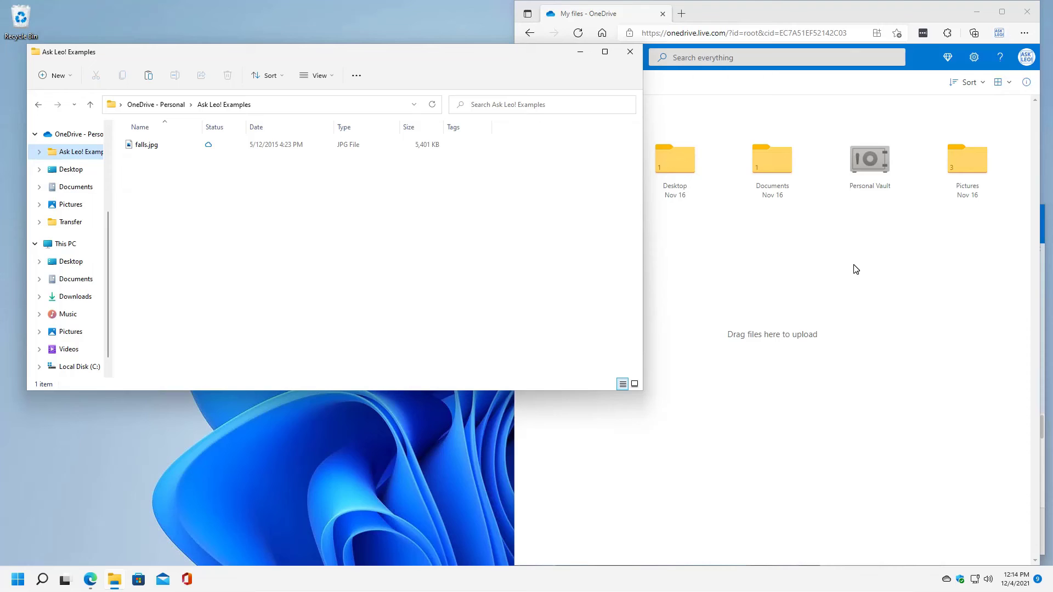
Step: Show falls.jpg's context menu, where Free up space is unavailable for the online-only file
{"action": "right_click", "coordinate": [142, 147]}
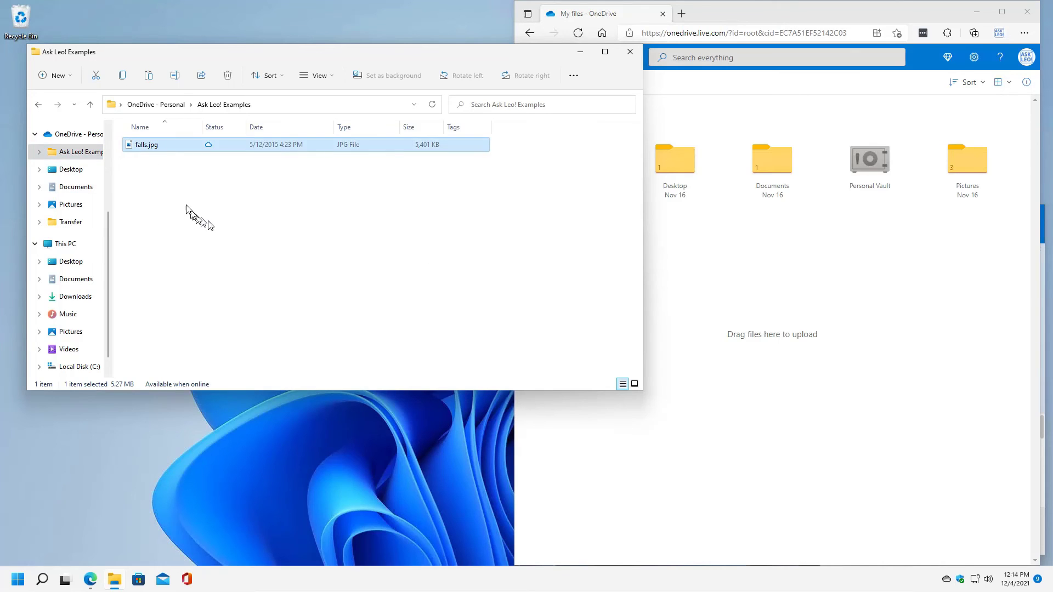